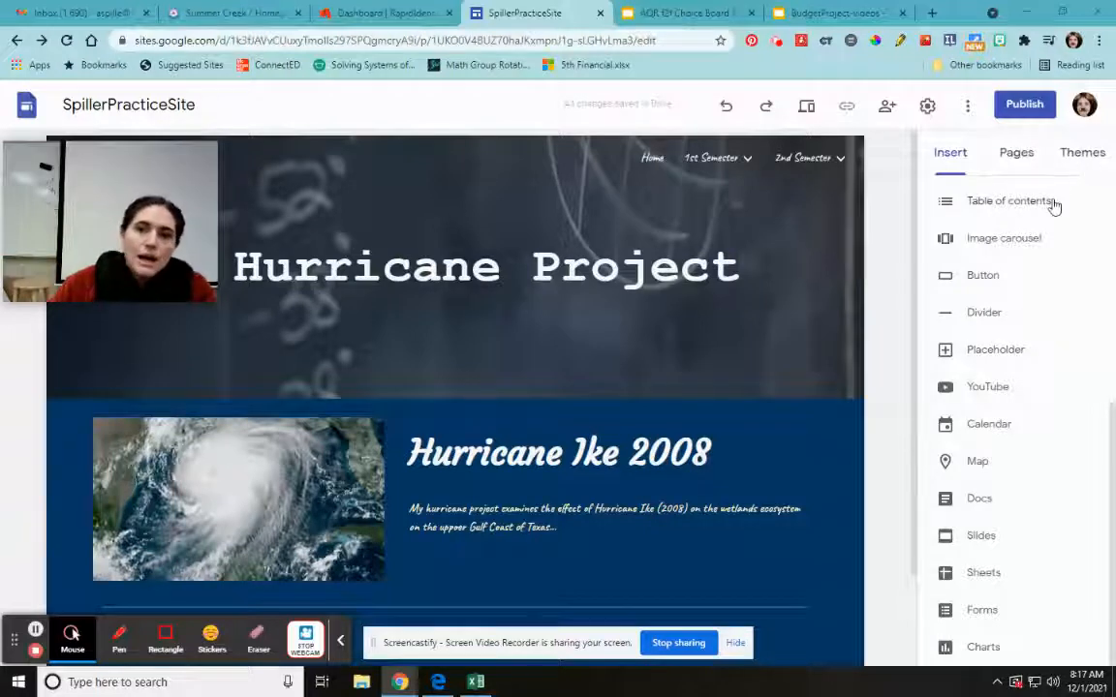
scroll(972, 377, up, 3)
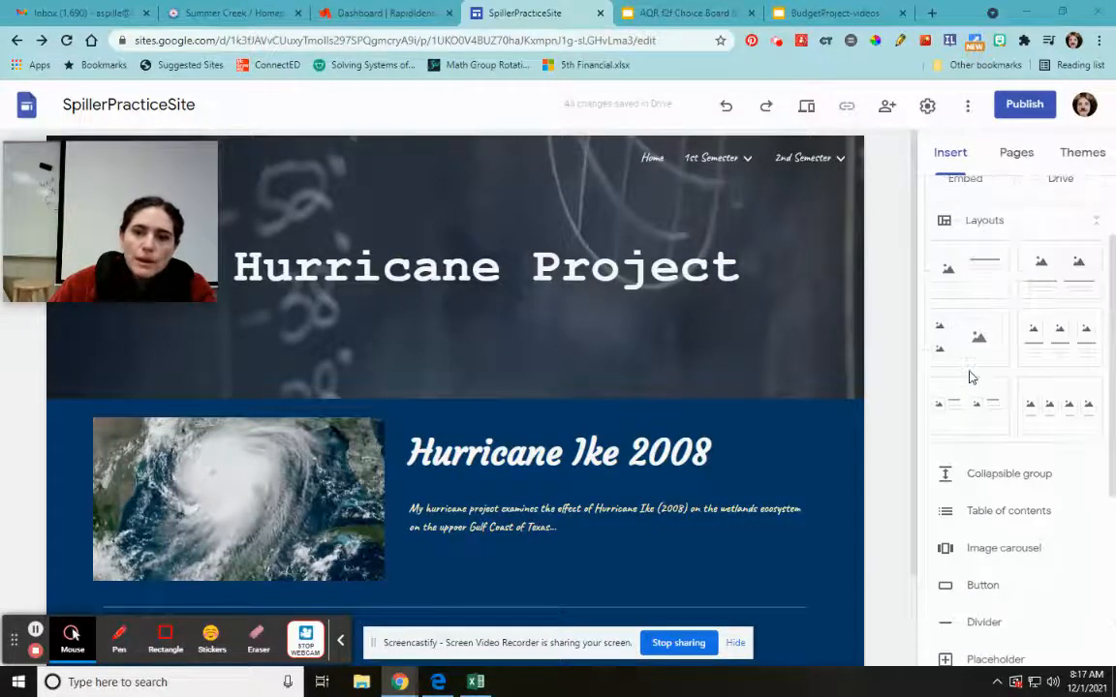
scroll(1017, 426, down, 3)
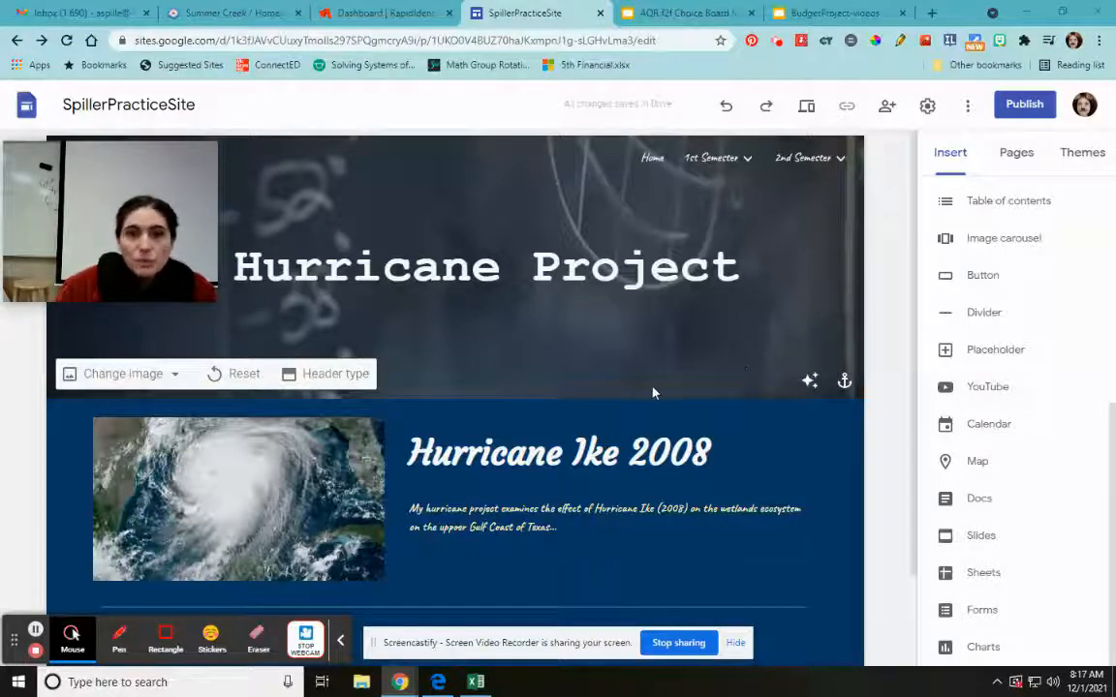
scroll(667, 378, down, 1)
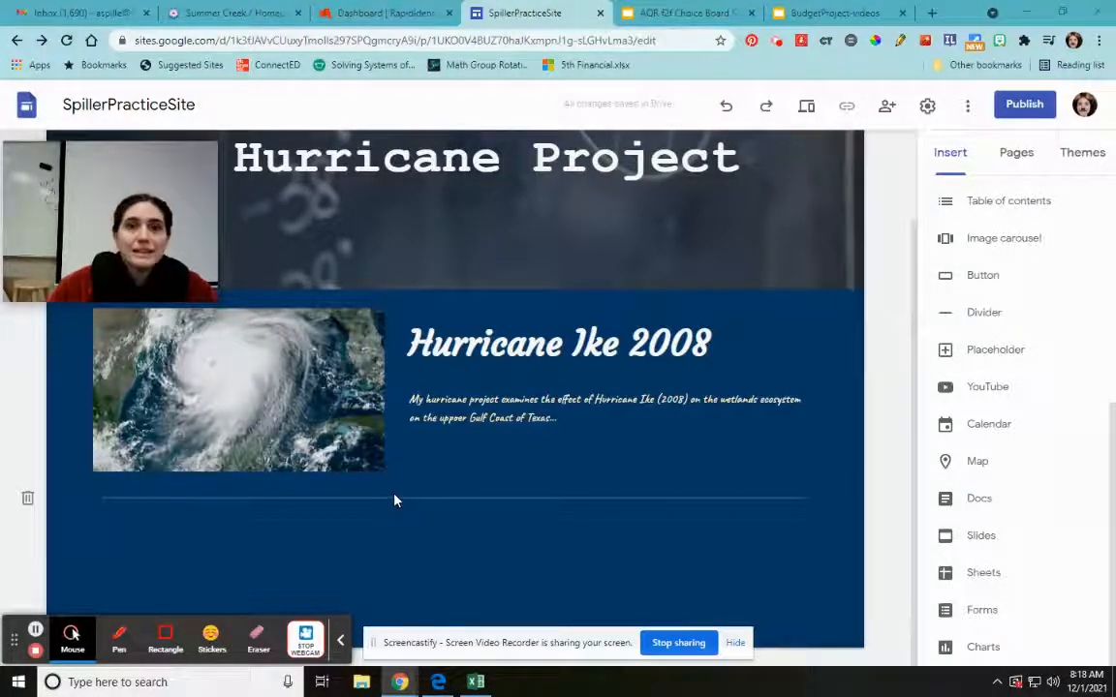
Open the National Hurricane Center website, nhc.noaa.gov, in a new browser tab
click(930, 17)
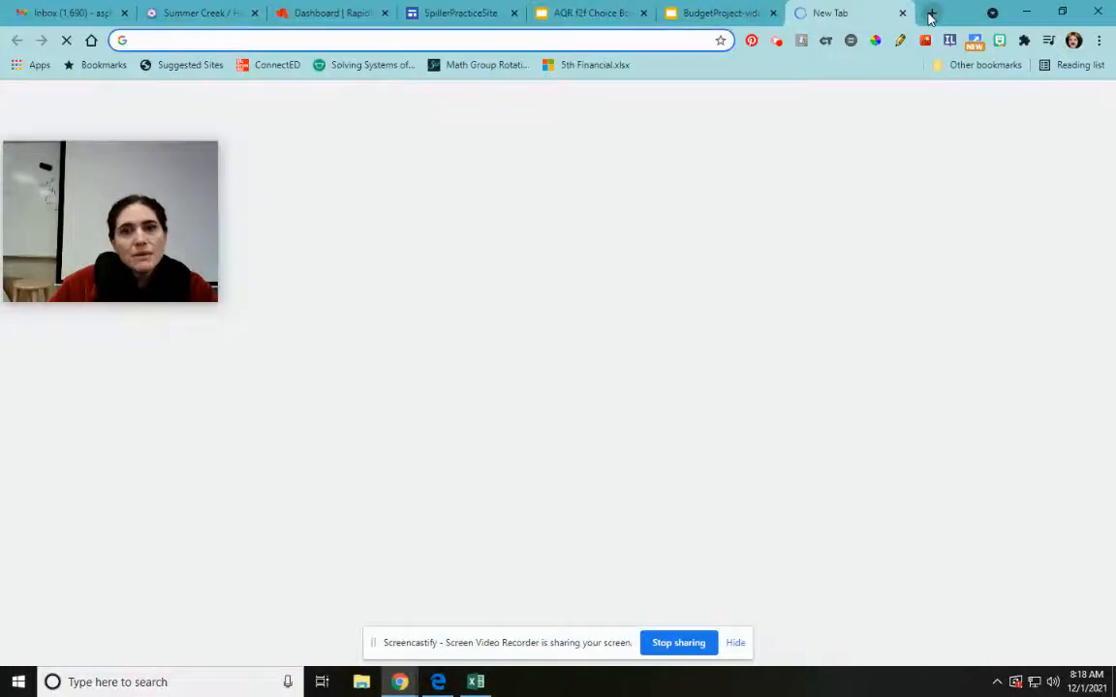
text(www.)
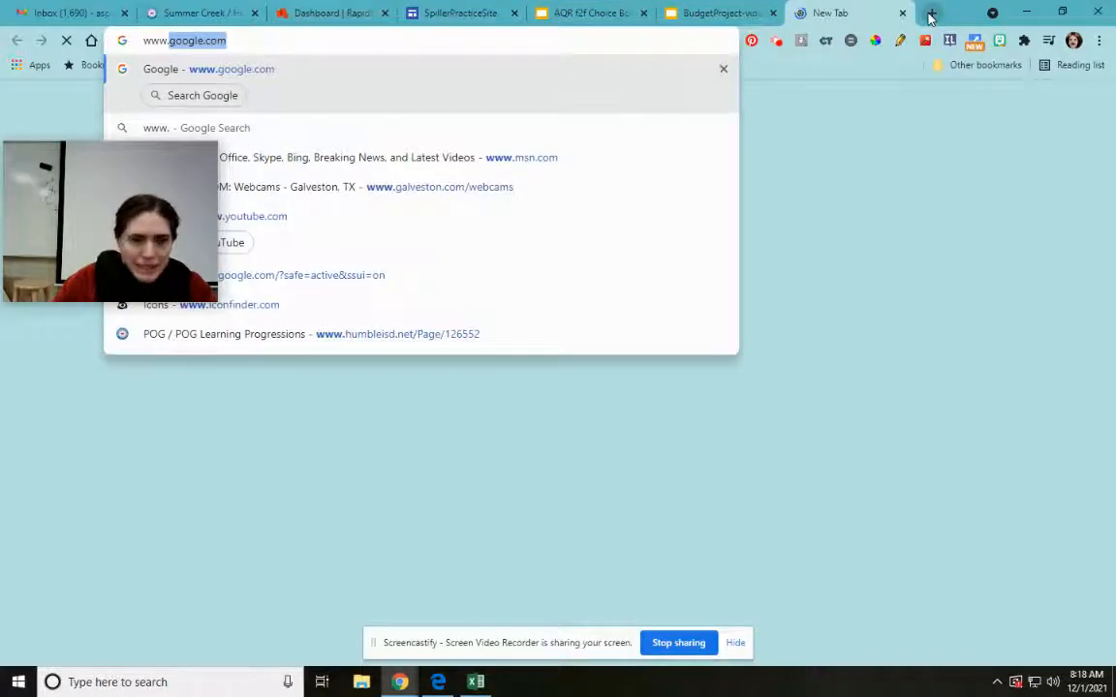
text(nhc)
key(Return)
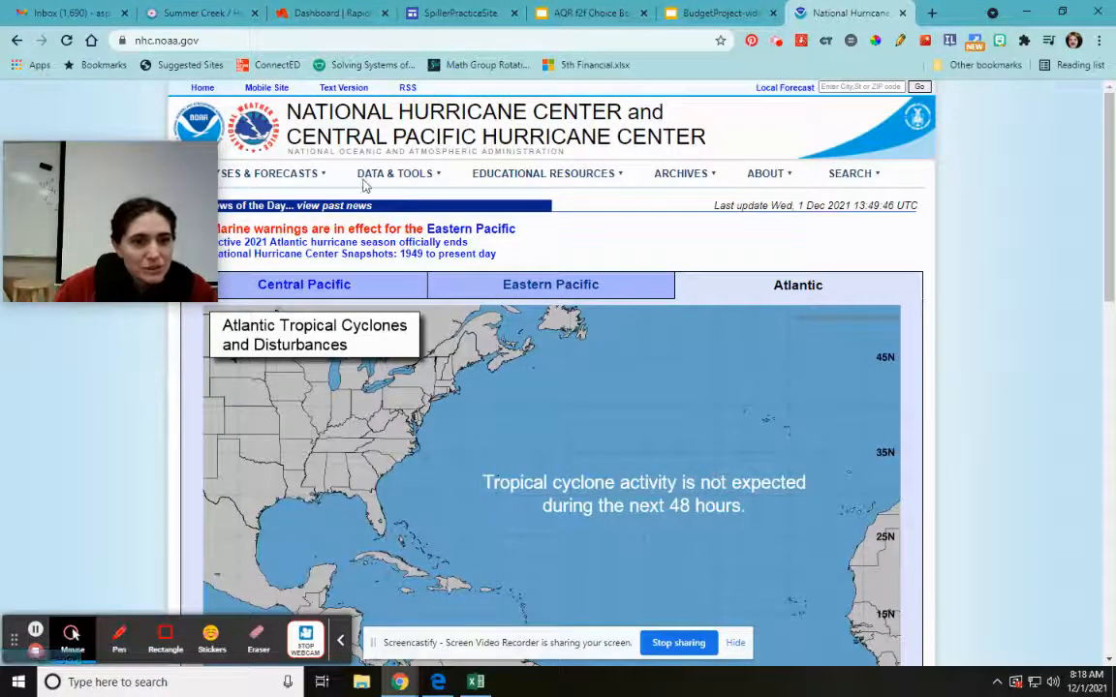
Open the Gulf of Mexico GeoColor still image from the hurricane center's satellite imagery page
mouse_move(397, 182)
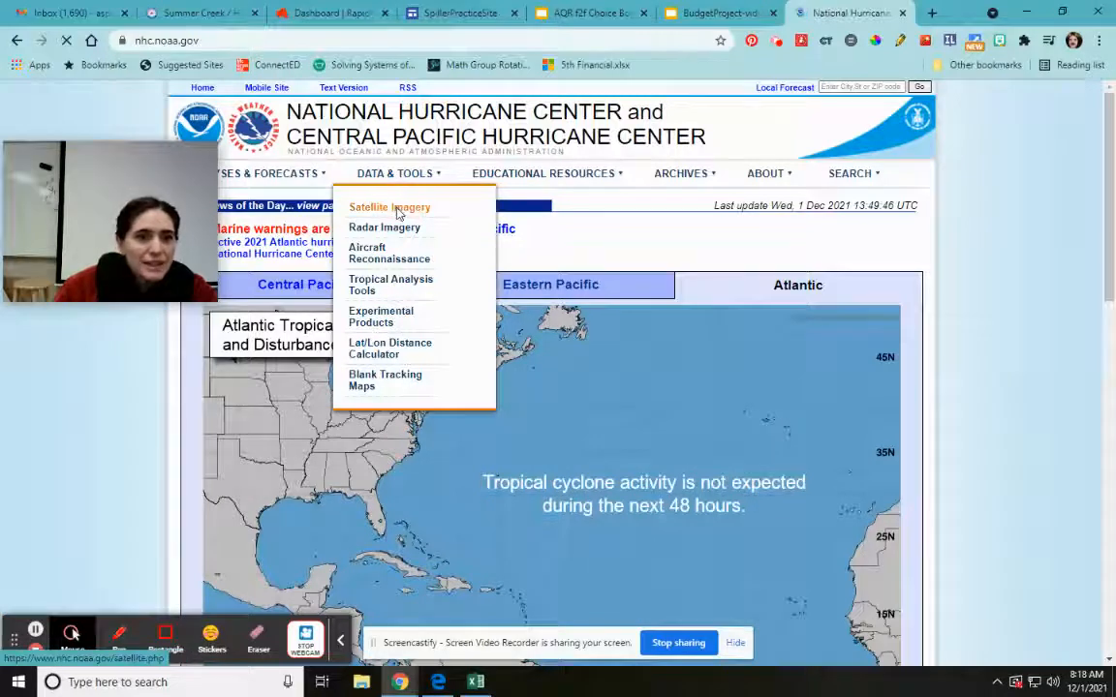
click(396, 209)
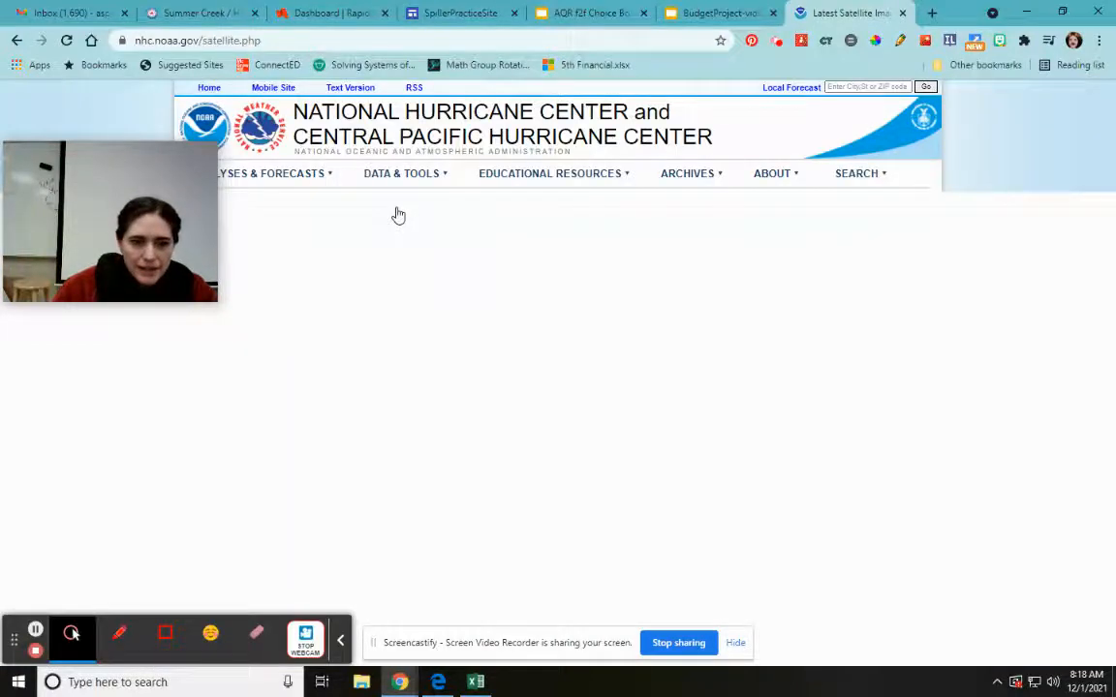
scroll(566, 301, down, 3)
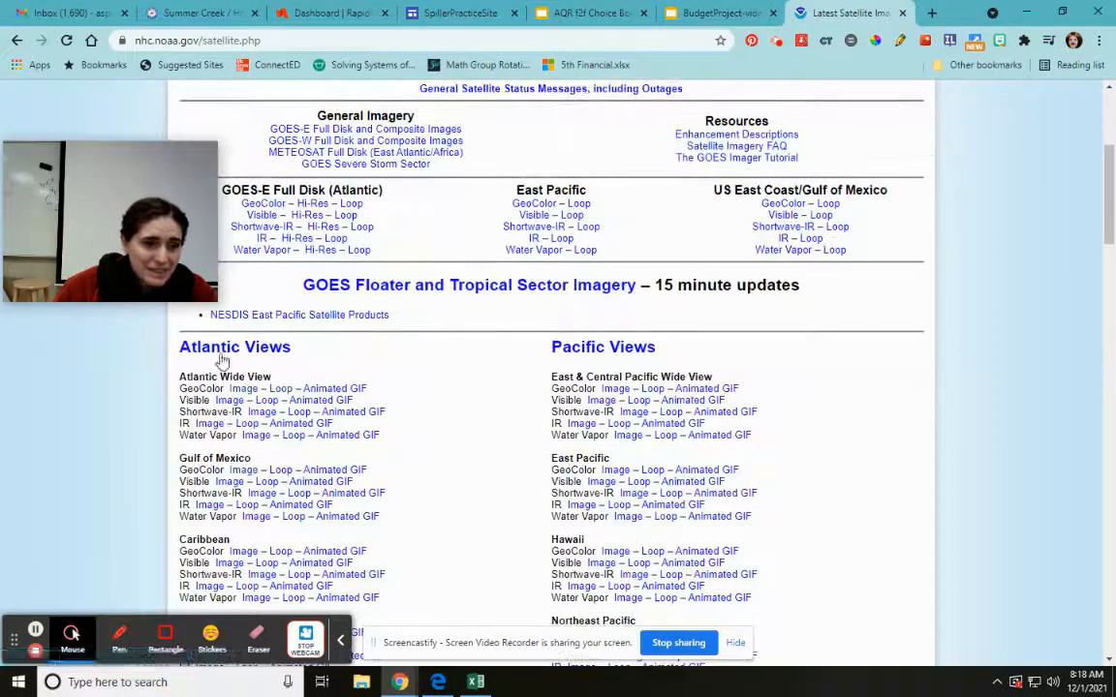
click(243, 471)
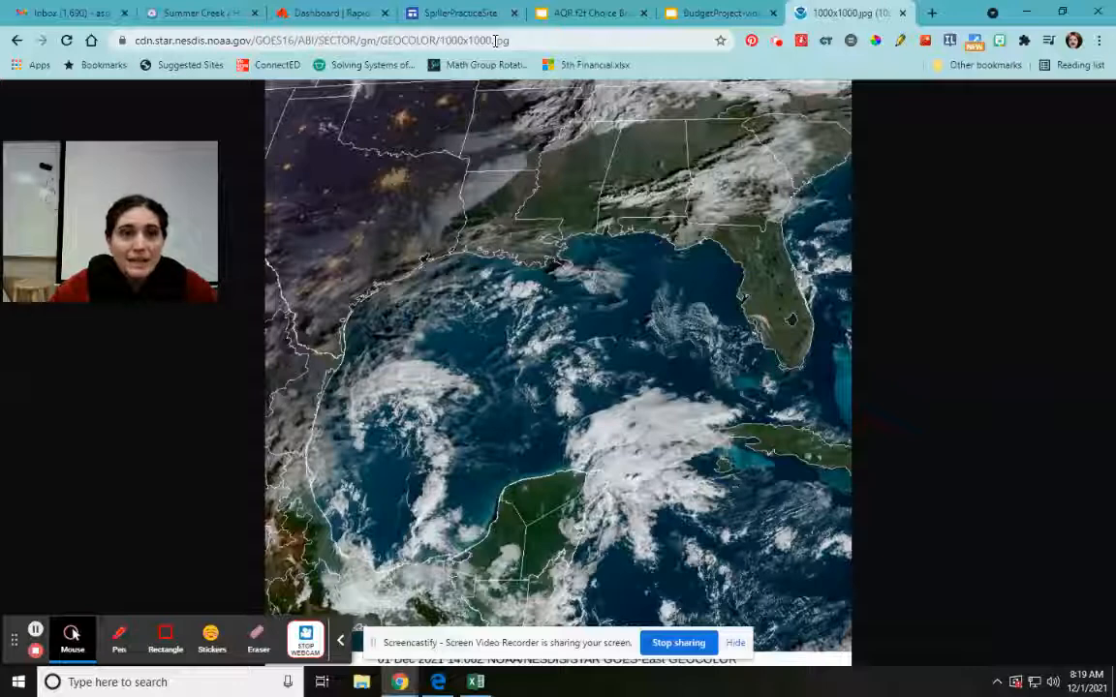
Return to the Google Sites editor and start a new button element named "Gulf of Mexico"
click(457, 12)
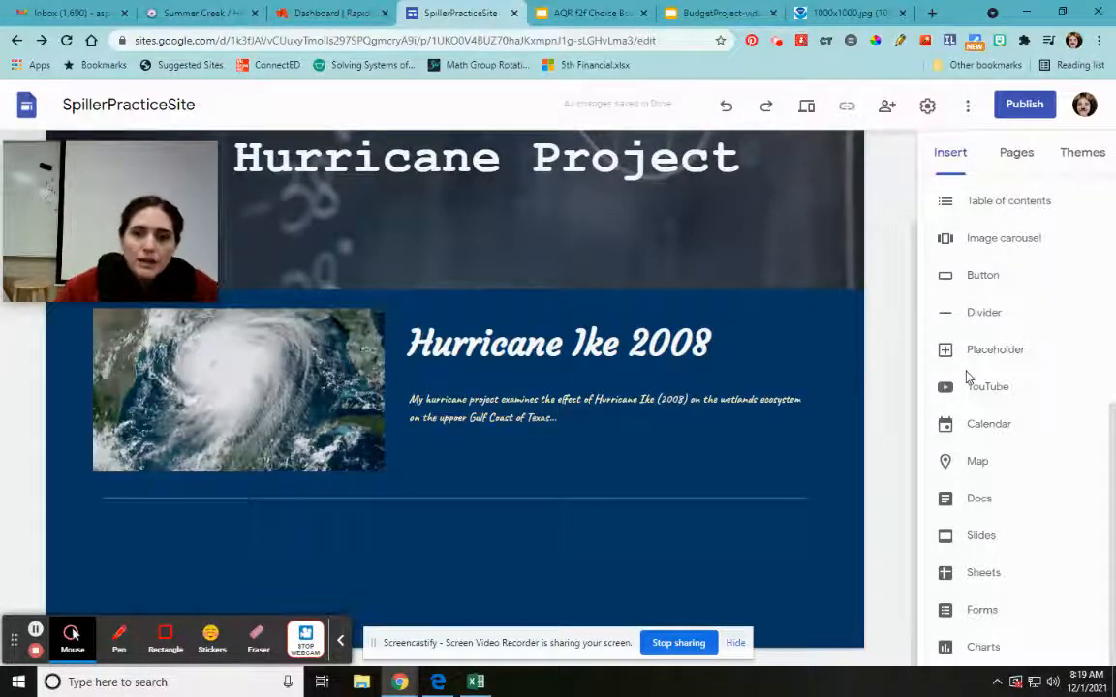
scroll(986, 336, up, 3)
scroll(912, 309, up, 2)
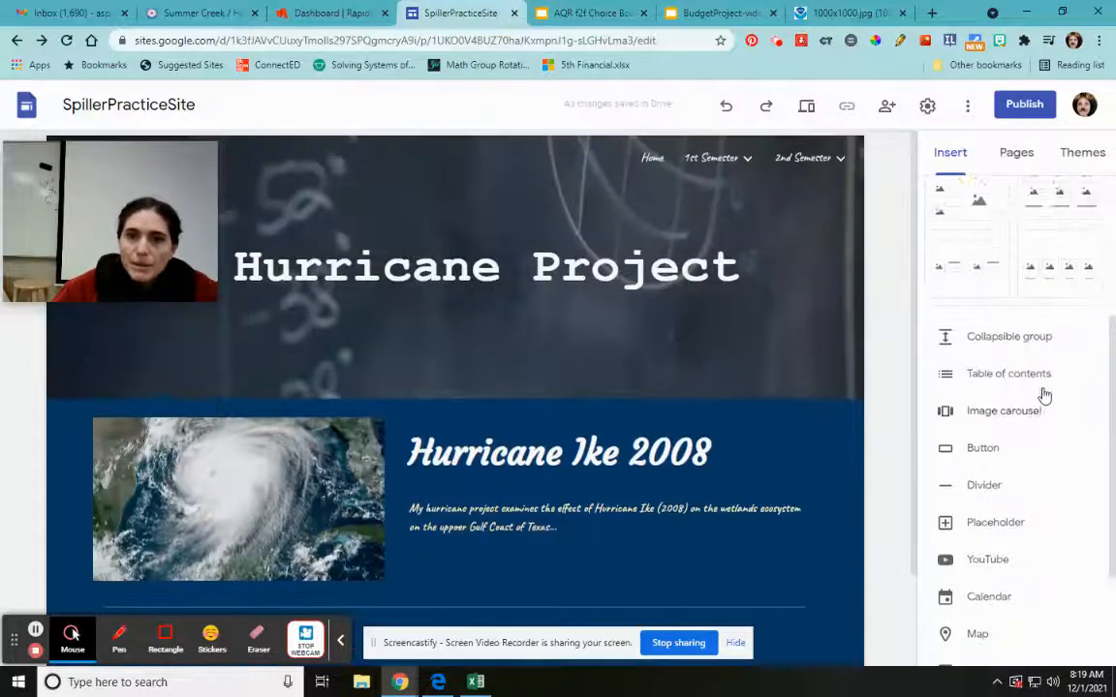
scroll(1043, 395, up, 3)
scroll(1011, 325, down, 2)
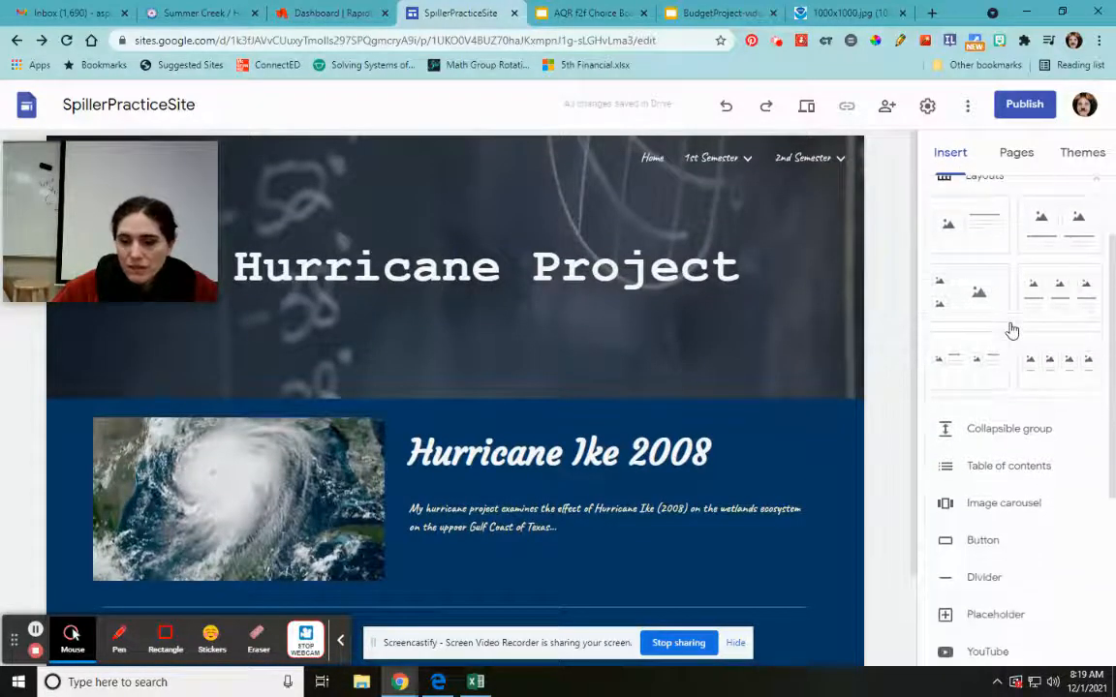
scroll(1011, 331, down, 2)
scroll(666, 442, down, 1)
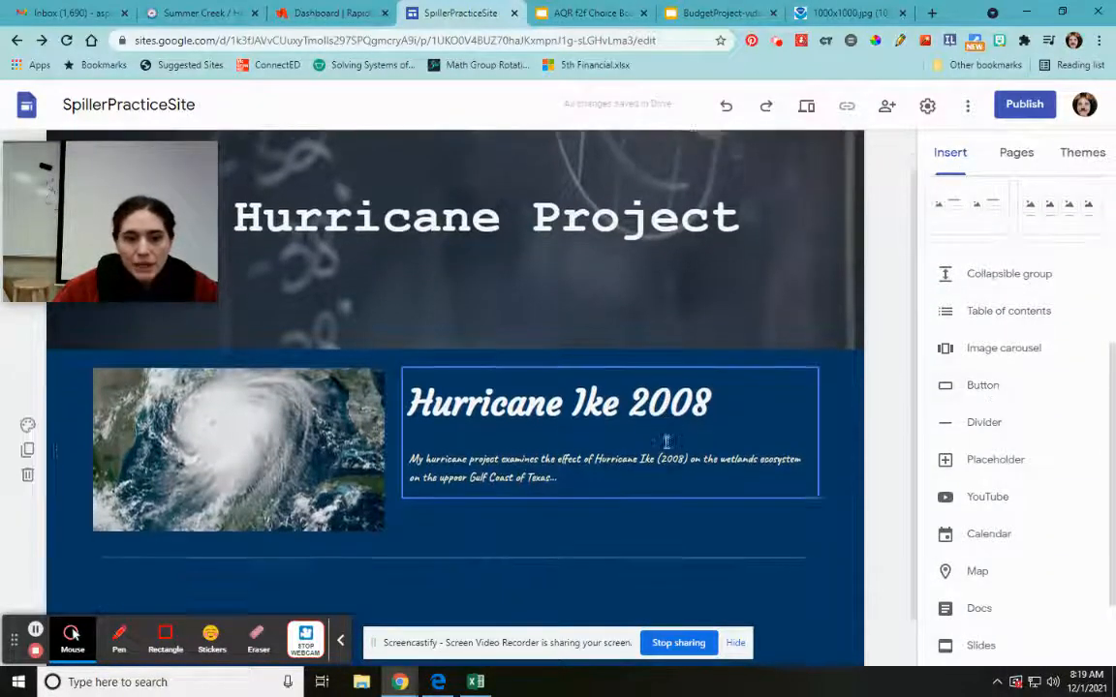
click(980, 387)
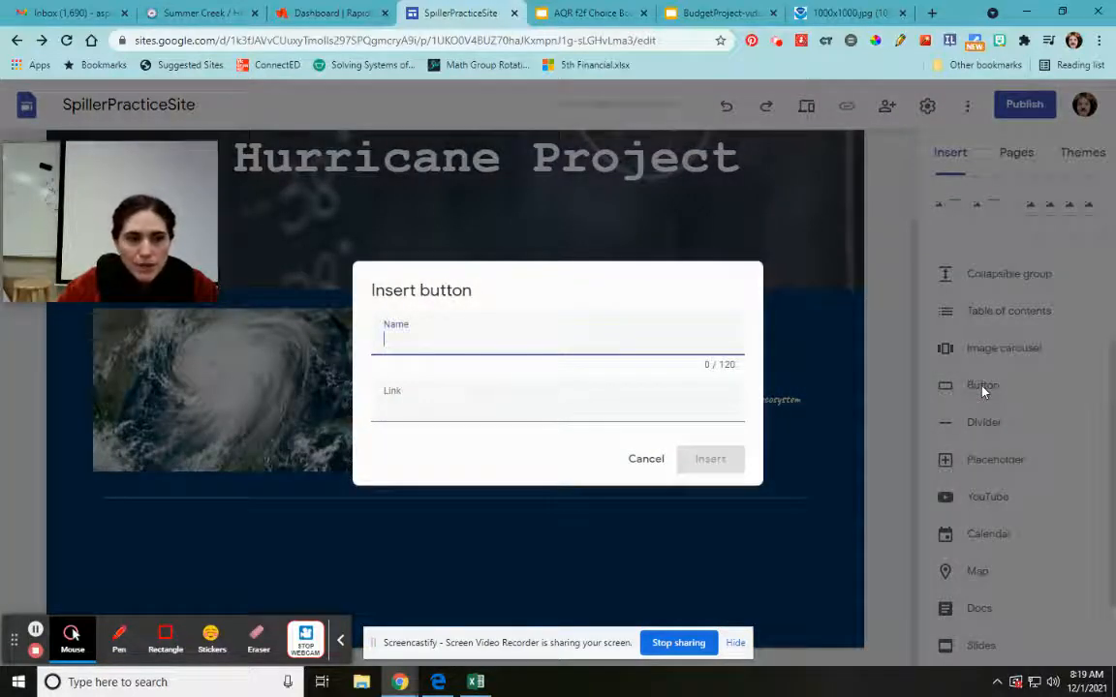
text(S)
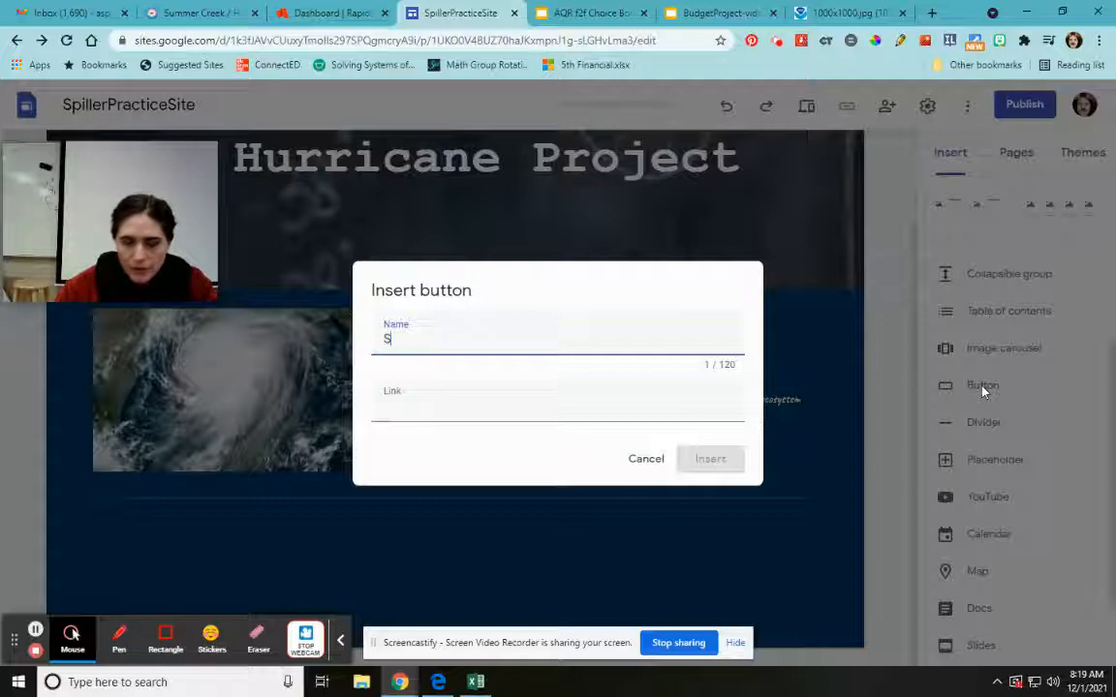
key(BackSpace)
text(Gulf of ME)
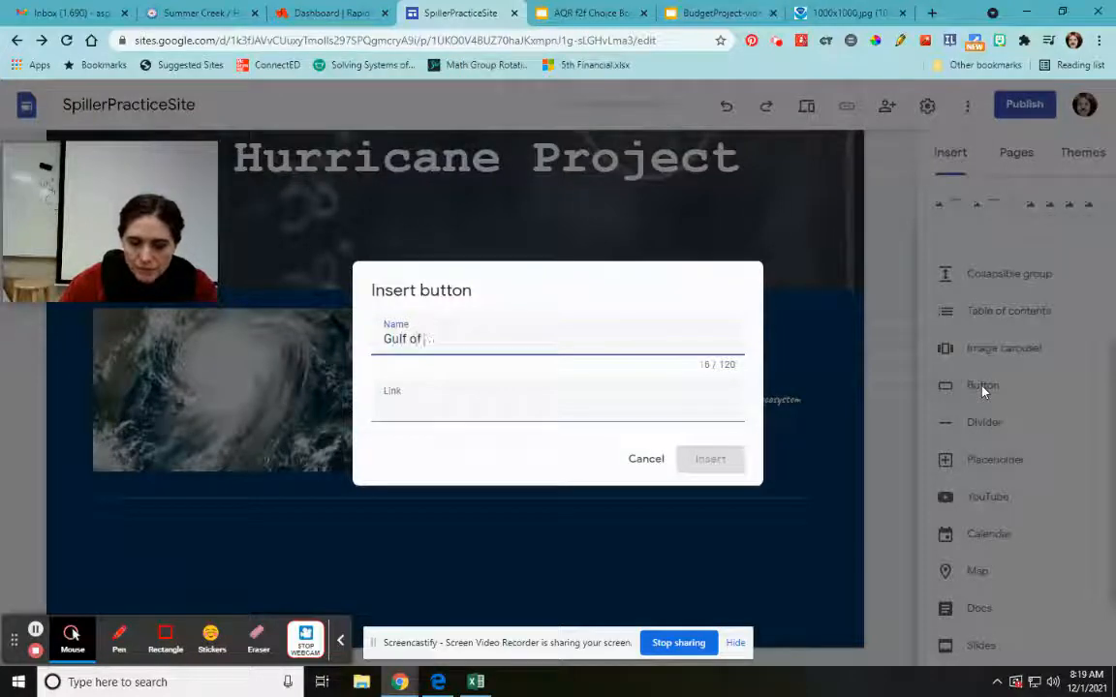
text(xico)
key(BackSpace)
key(BackSpace)
key(BackSpace)
key(BackSpace)
key(BackSpace)
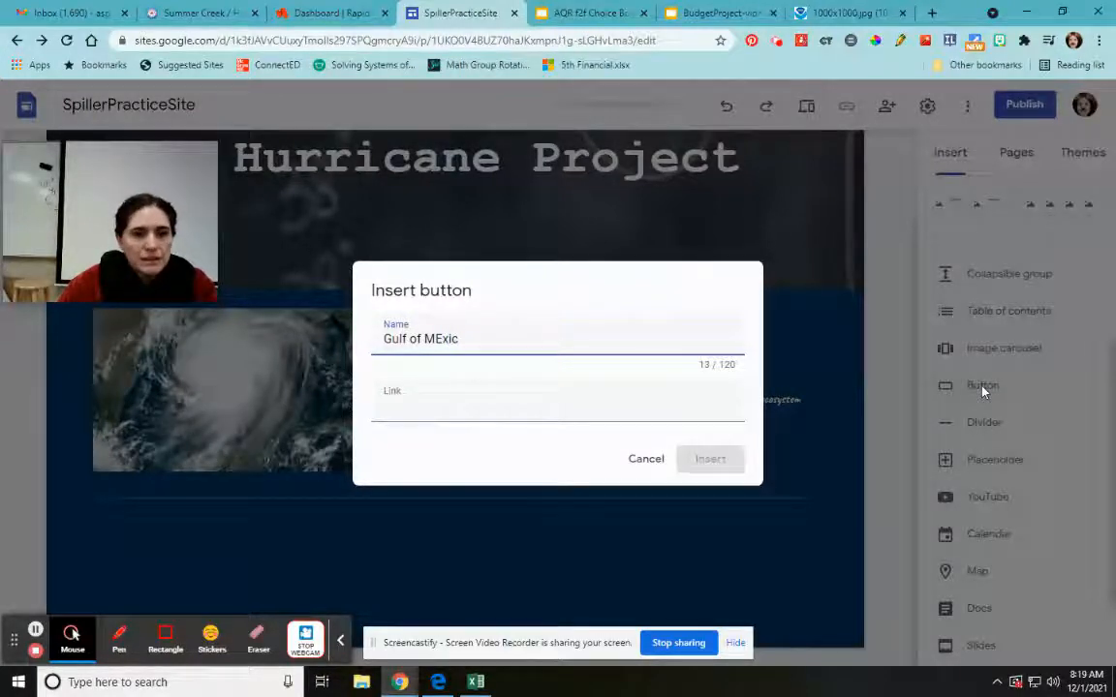
text(exico)
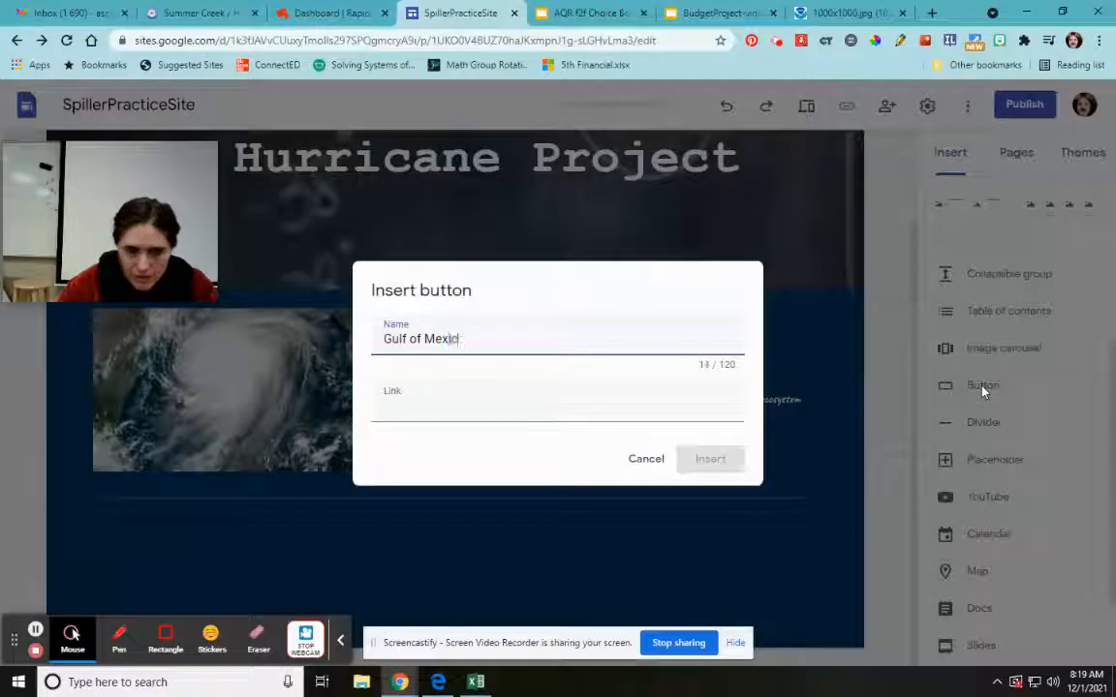
Copy the Gulf of Mexico satellite image's web address, set it as the button's link and insert the button
click(434, 414)
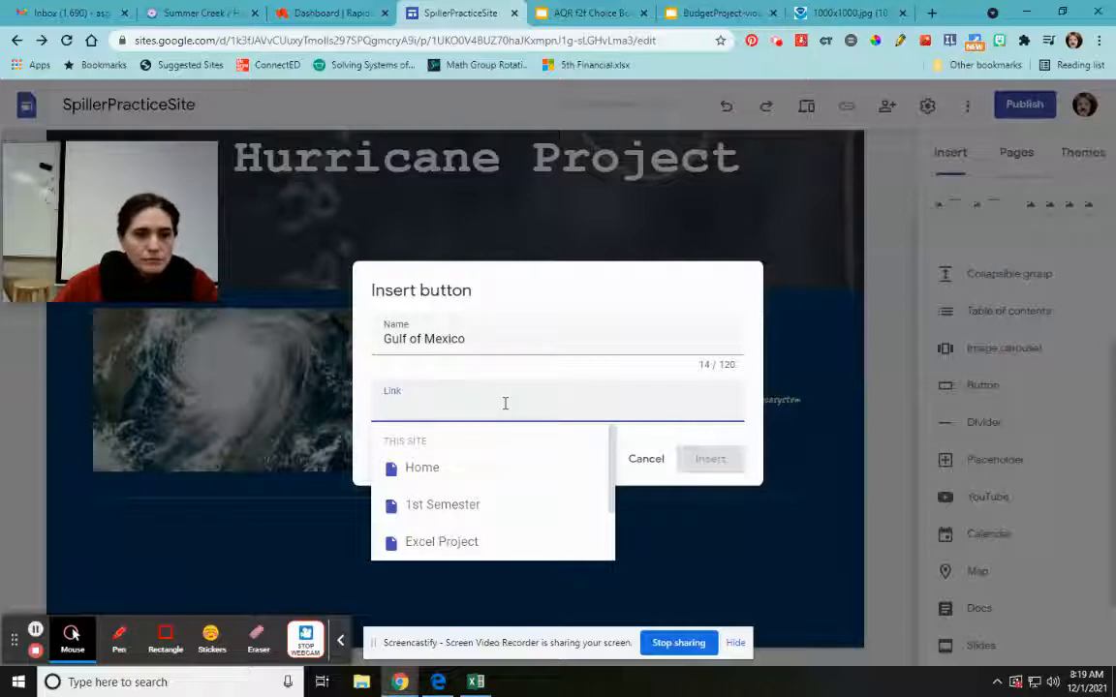
click(839, 13)
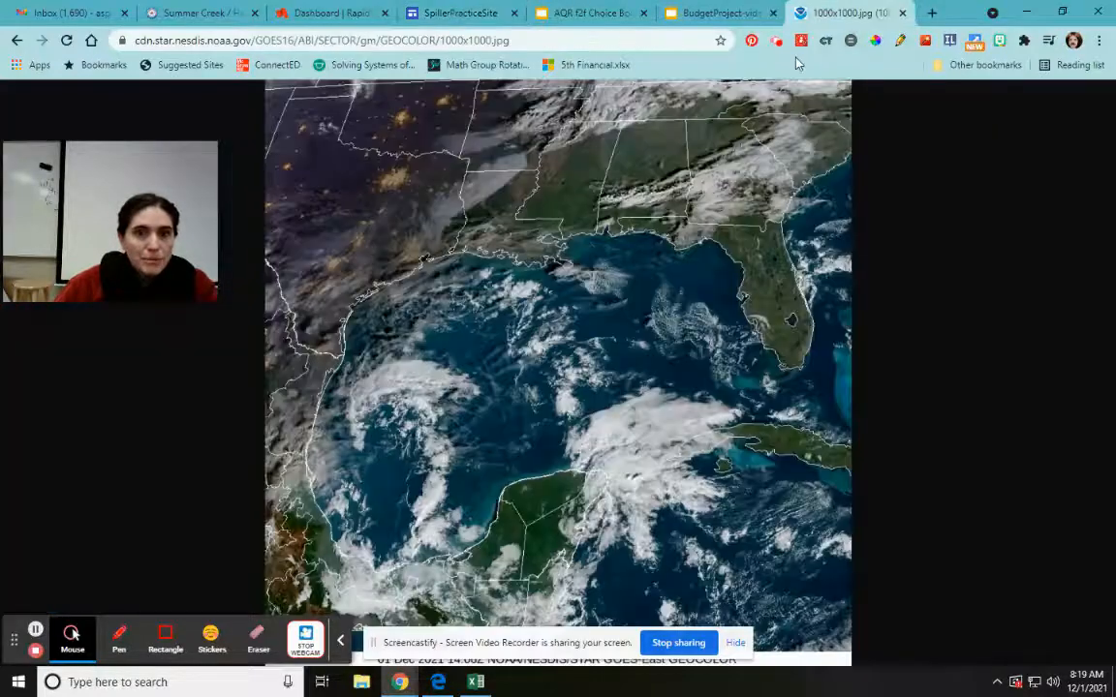
click(558, 39)
key(ctrl+c)
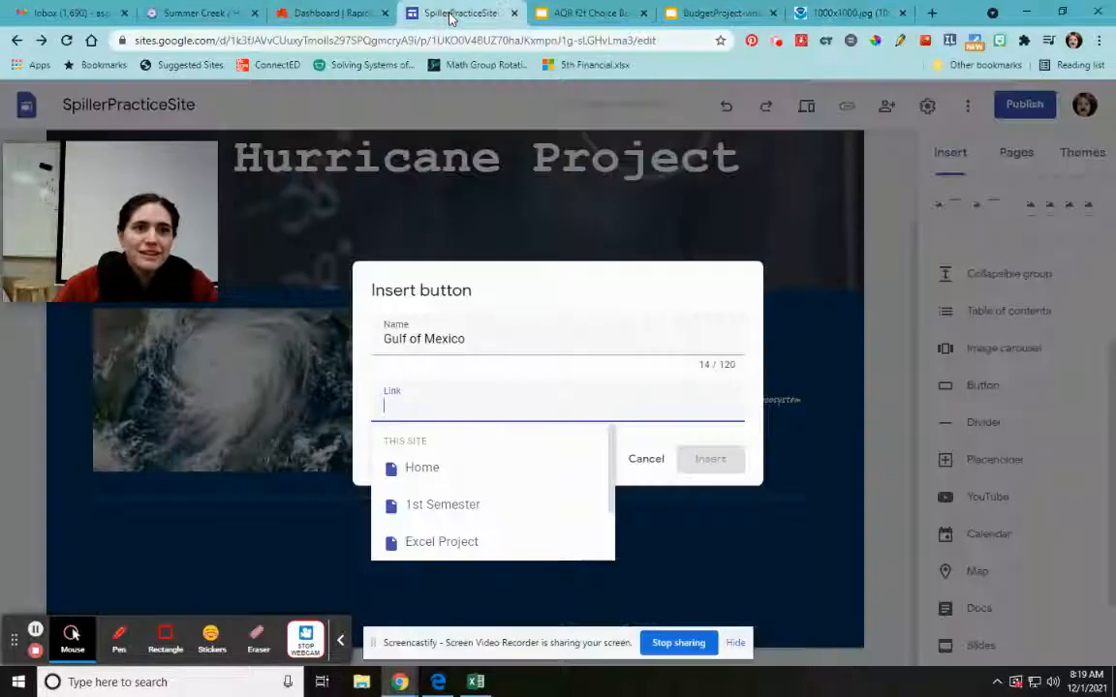
click(427, 13)
key(ctrl+v)
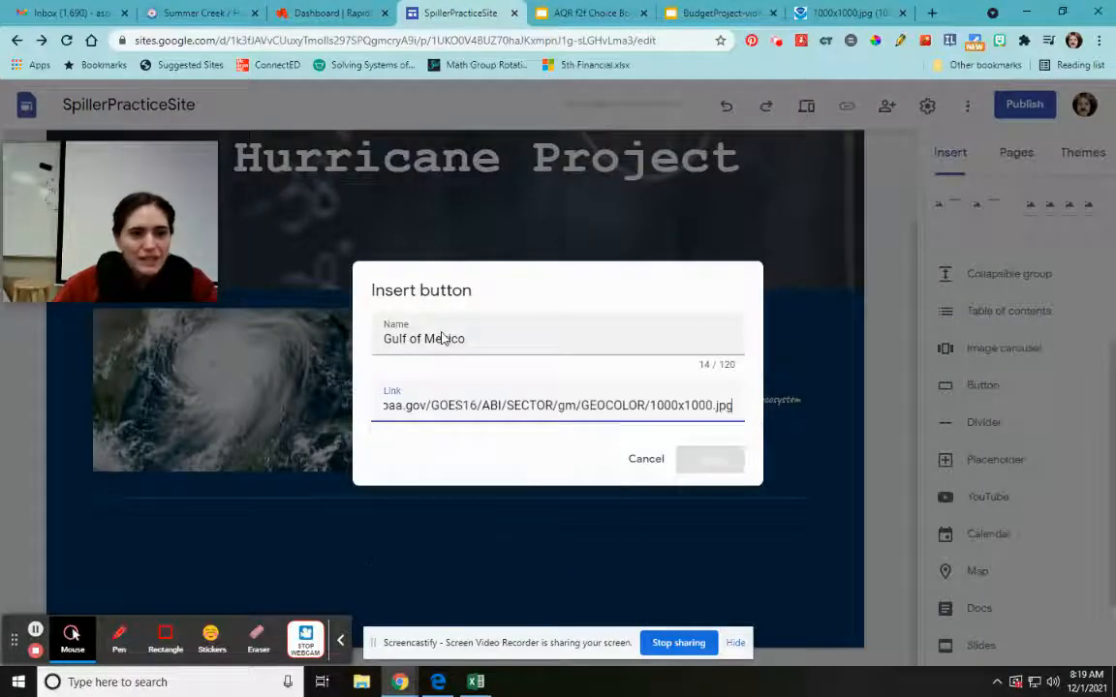
click(727, 463)
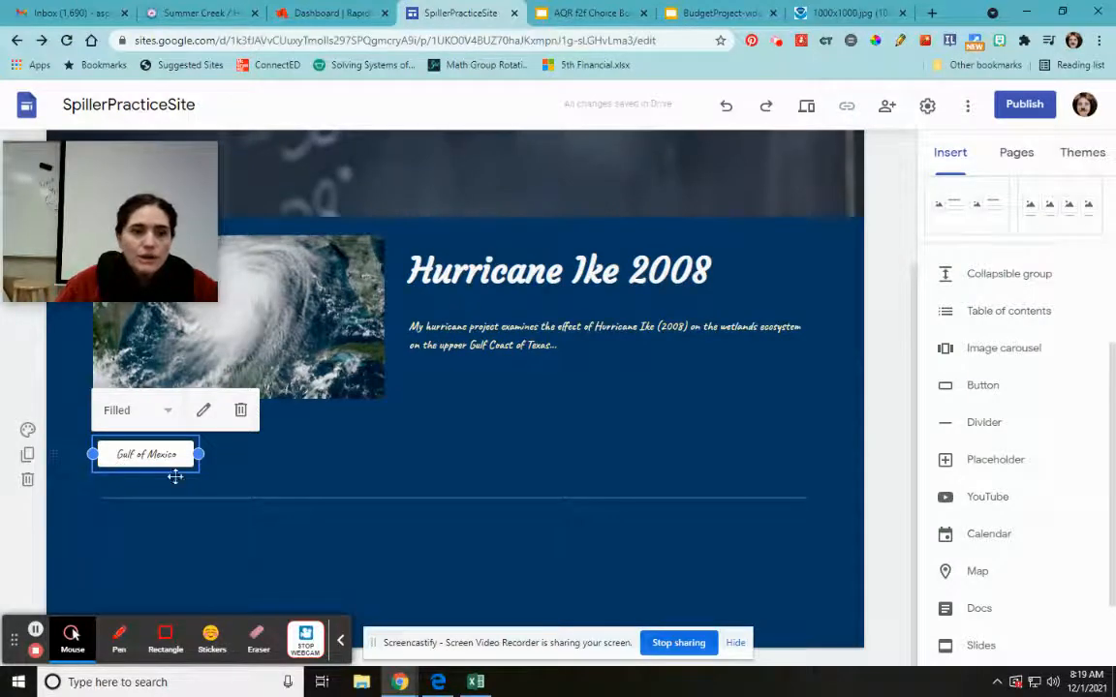
click(339, 484)
Open the Atlantic Wide View GeoColor image from the satellite imagery page and copy its web address
click(809, 14)
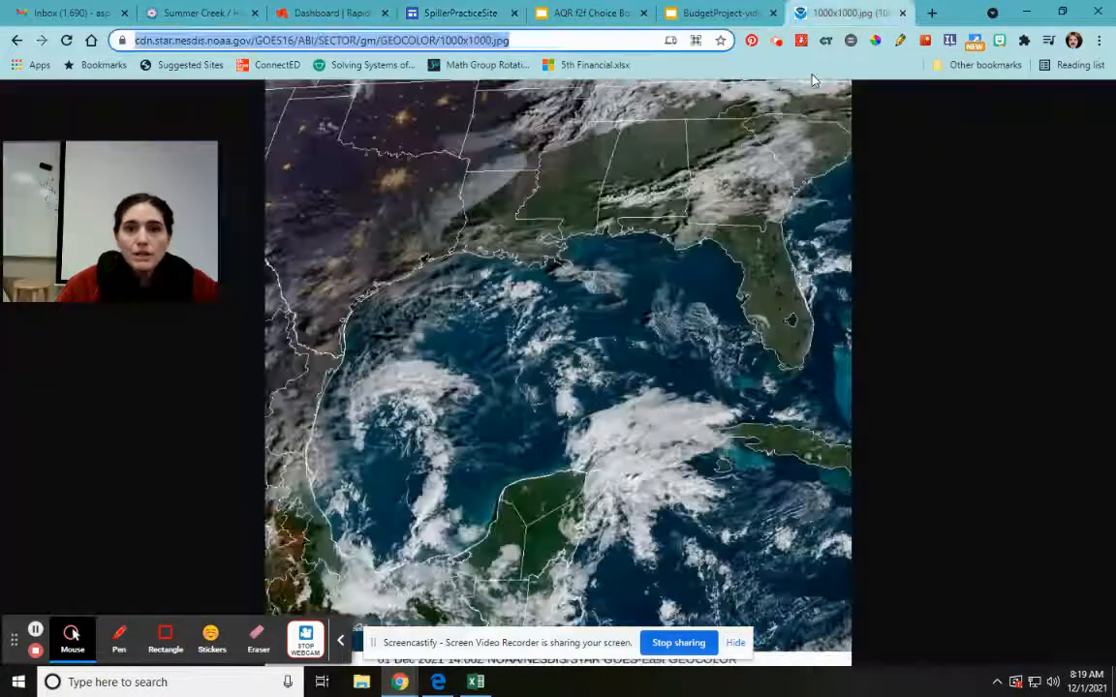
click(16, 41)
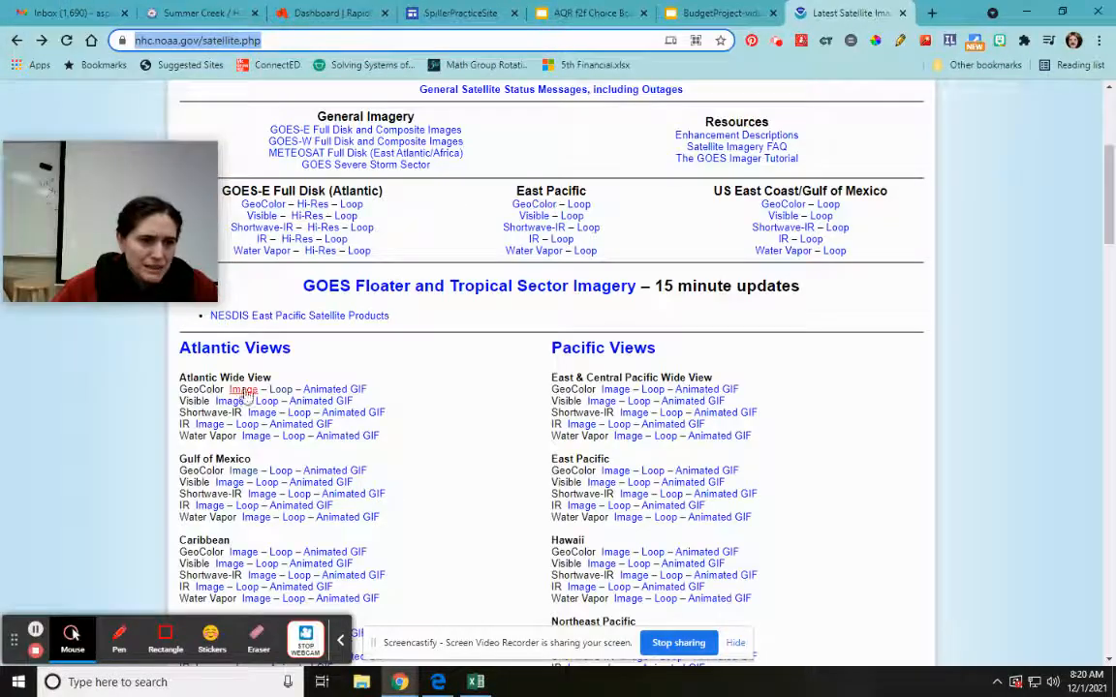
click(242, 389)
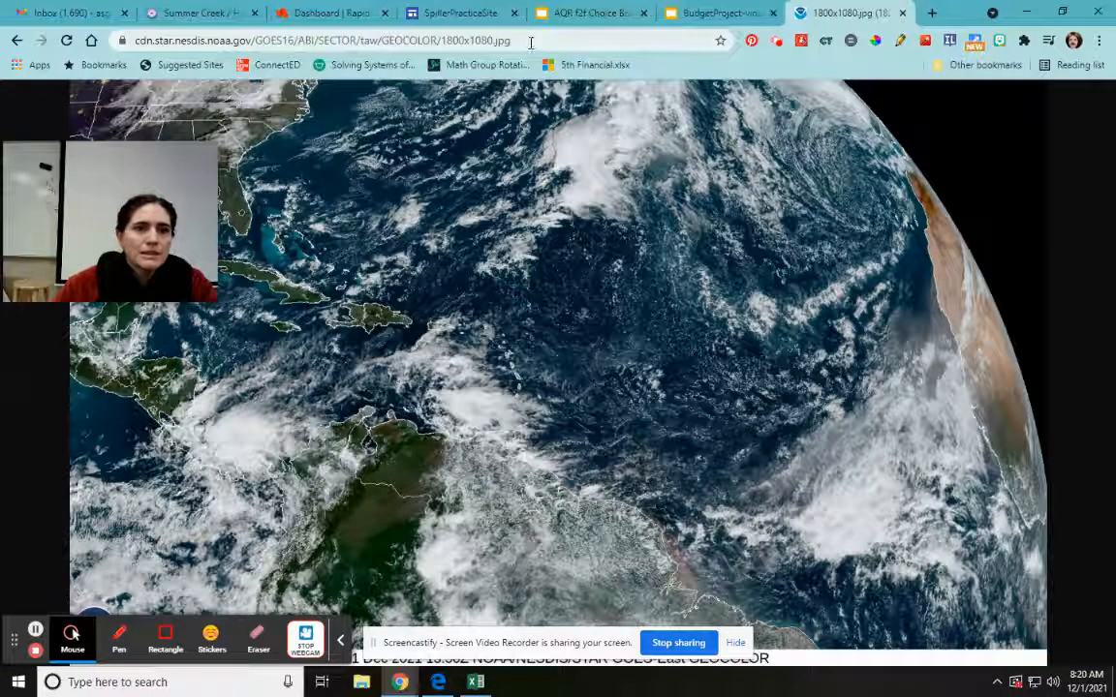
click(531, 41)
key(ctrl+c)
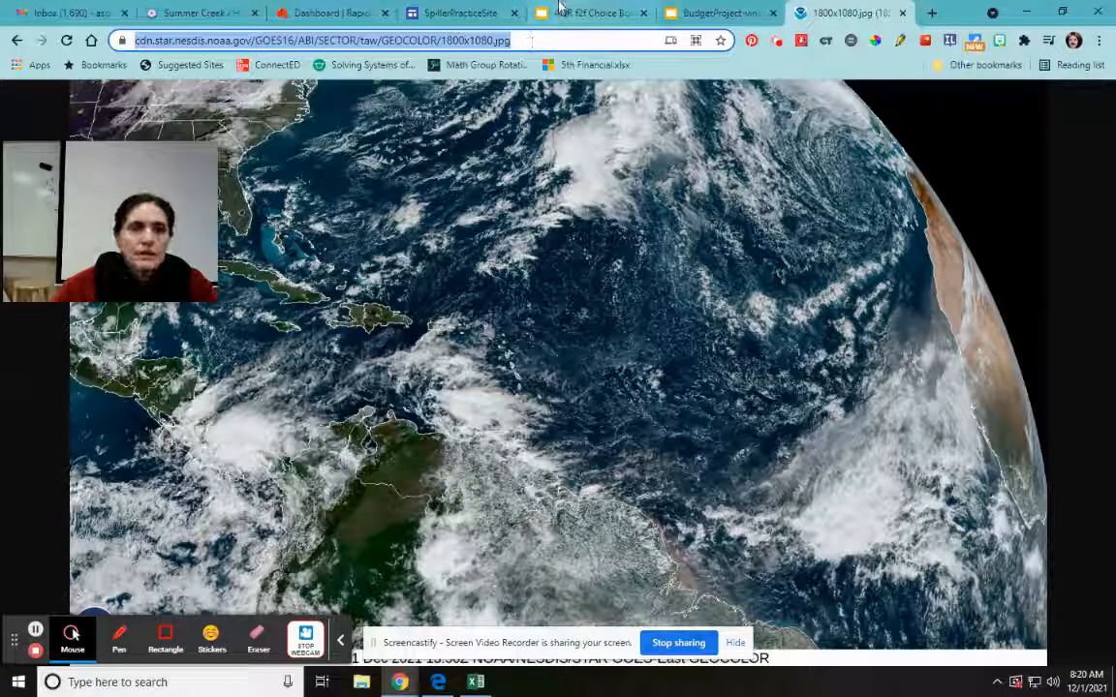
Insert an "Atlantic Wide" button on the site linked to the copied address, and place it beside the Gulf of Mexico button
click(479, 13)
click(984, 390)
text(Atlantic)
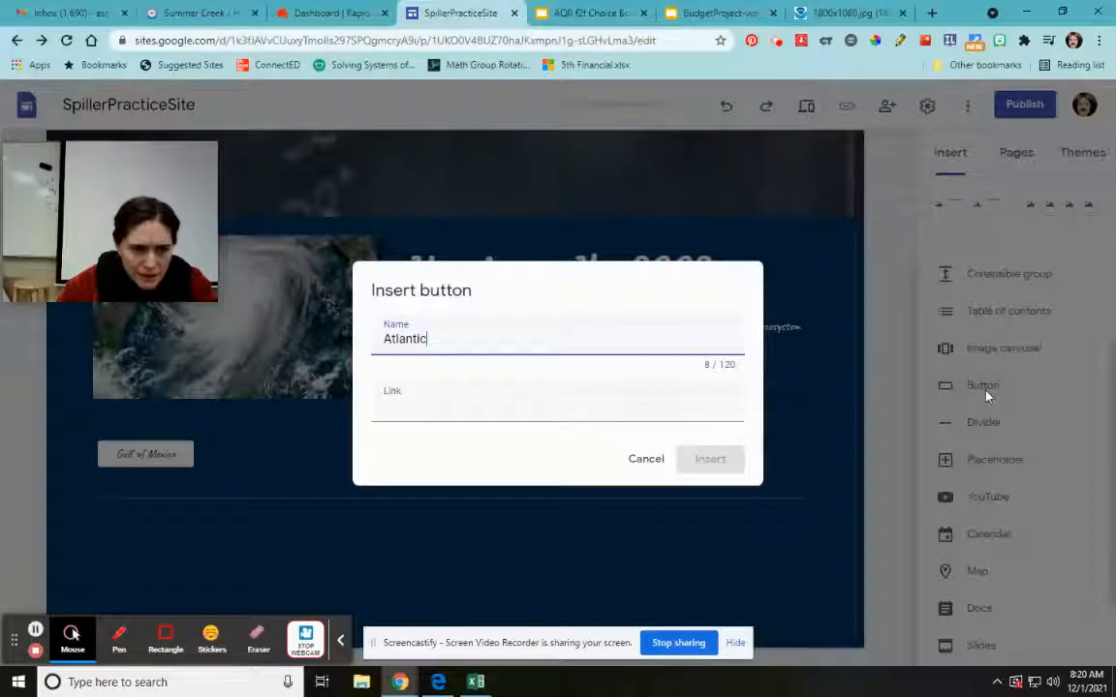
text( Wide)
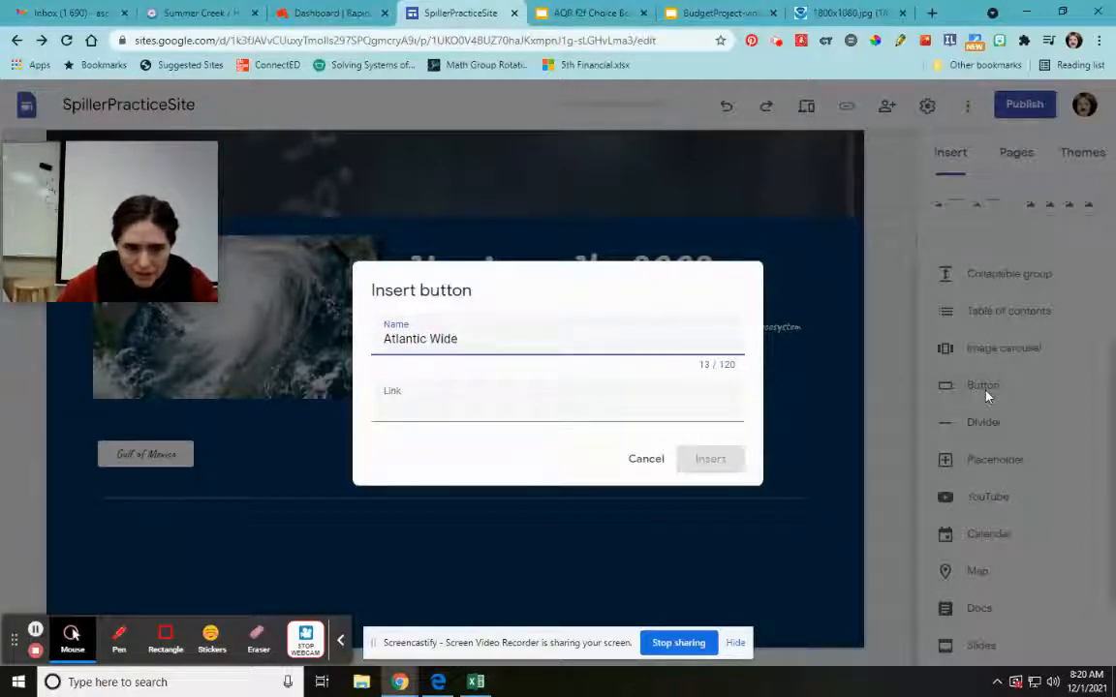
click(520, 411)
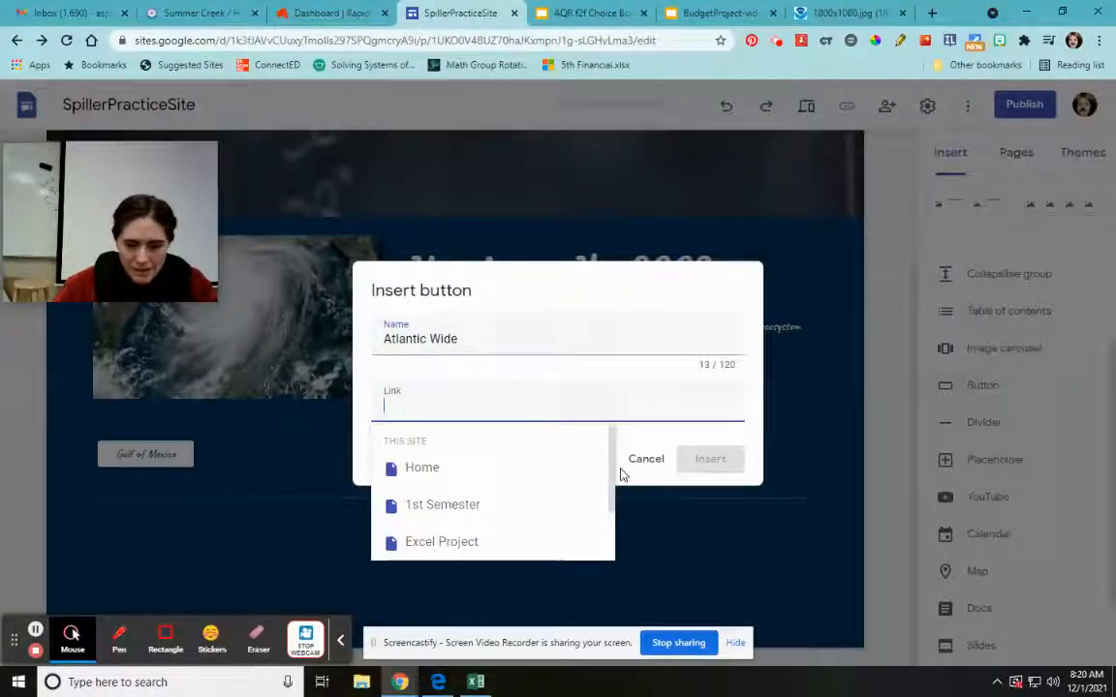
key(ctrl+v)
click(728, 468)
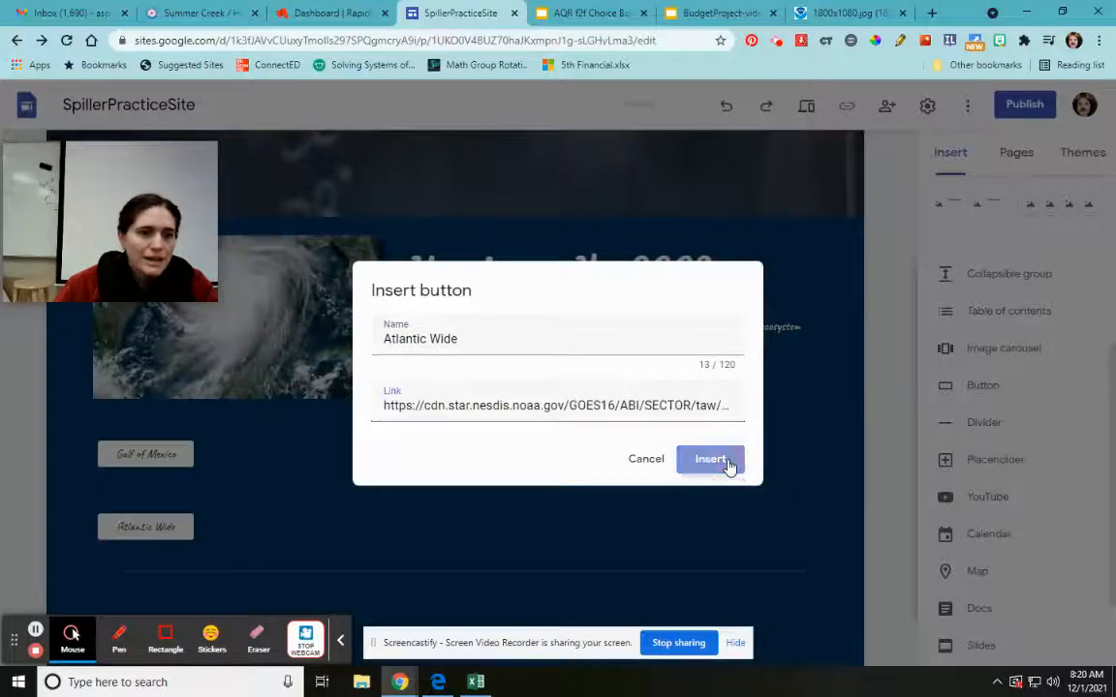
drag(139, 461, 364, 380)
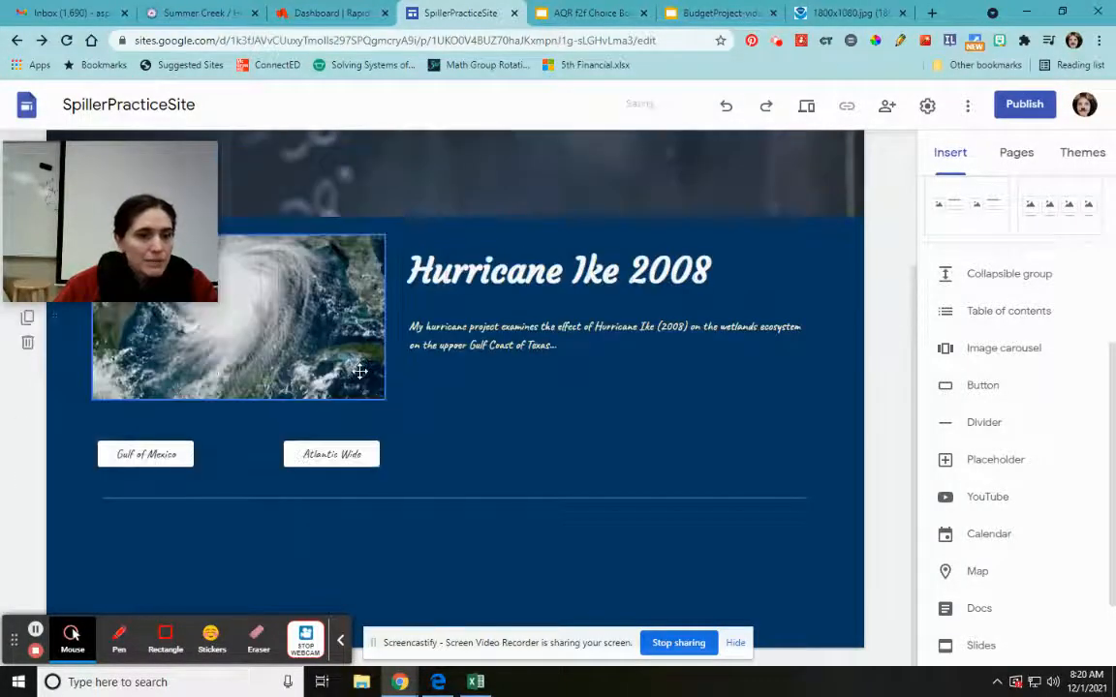
Add a text box directly below the hurricane image reading "Here are the current Satelite images."
click(141, 420)
click(140, 419)
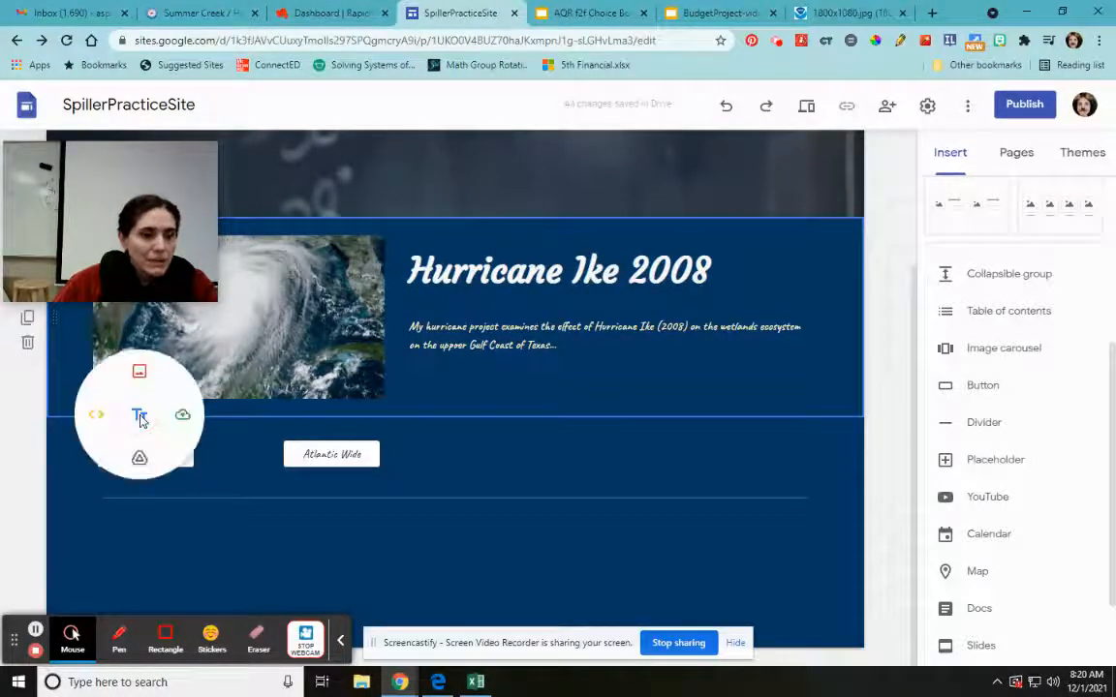
click(140, 417)
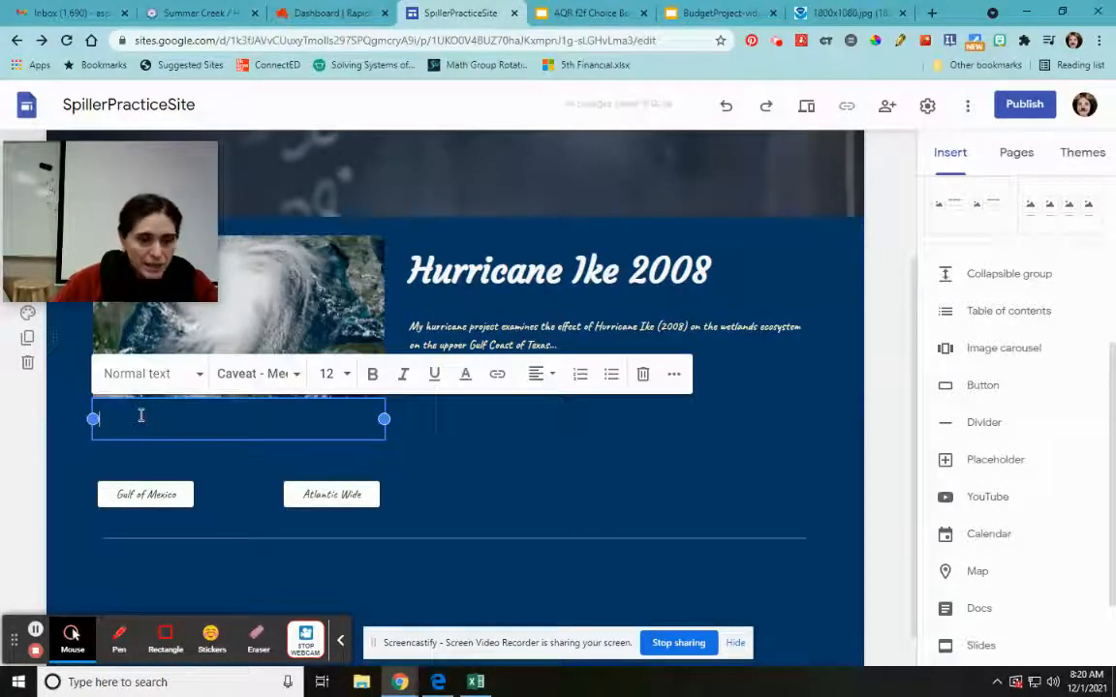
text(Here are the)
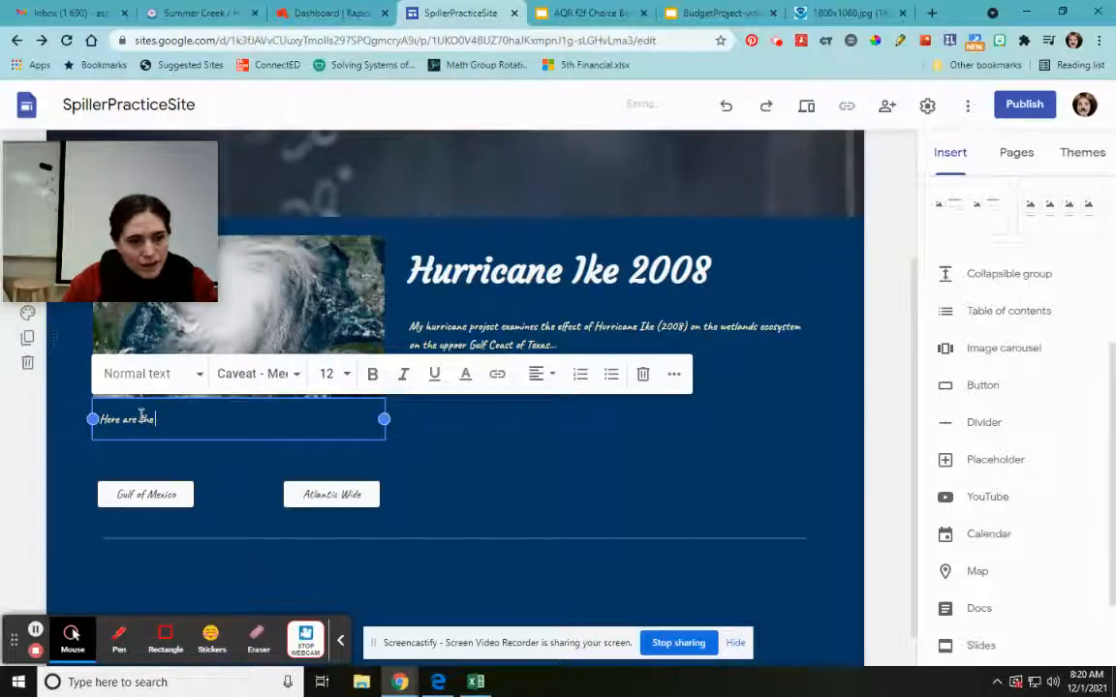
text( co)
text(rrent Sal)
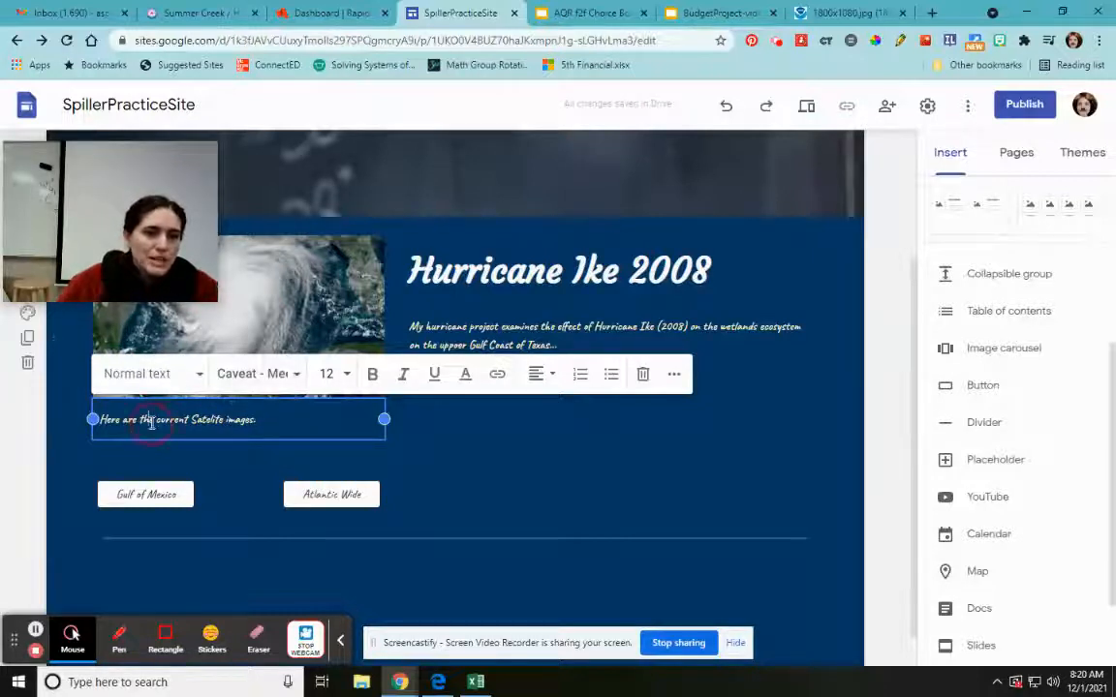
Set the satellite images sentence to font size 18 and apply the Heading text style
triple_click(153, 422)
click(328, 374)
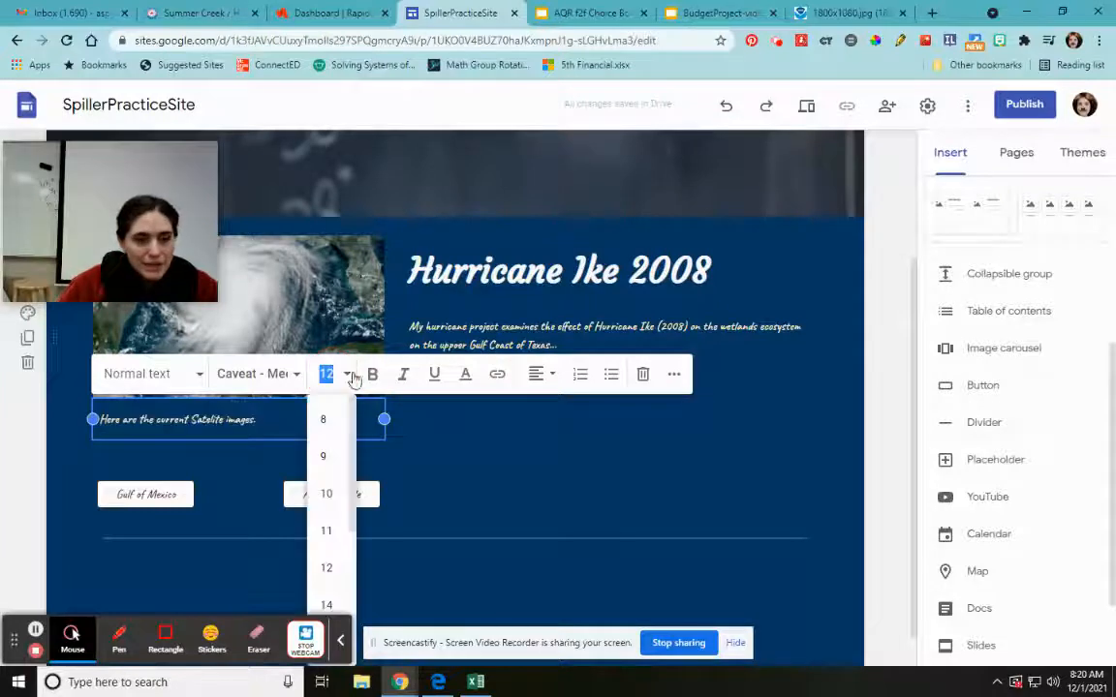
scroll(335, 592, down, 2)
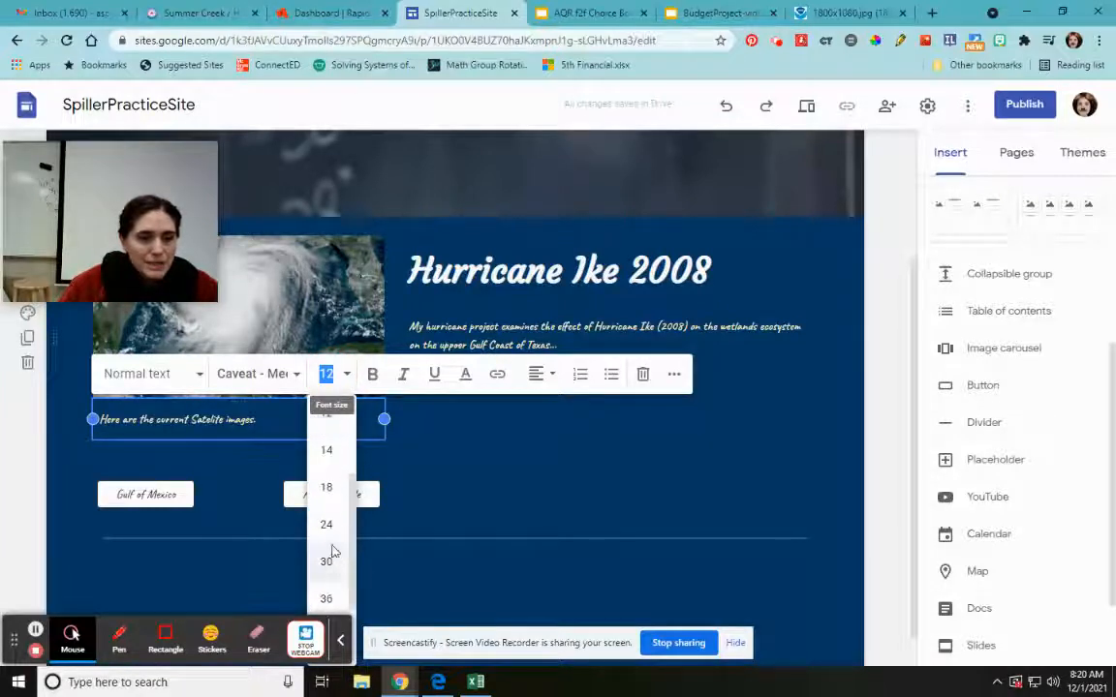
click(326, 488)
click(180, 376)
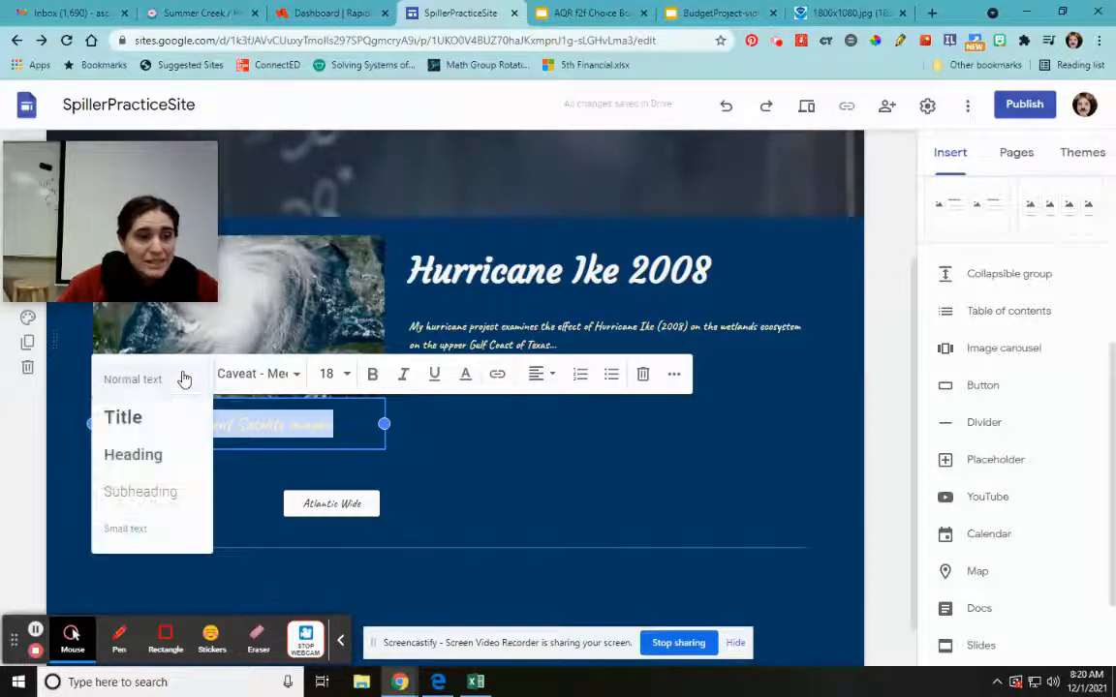
click(142, 459)
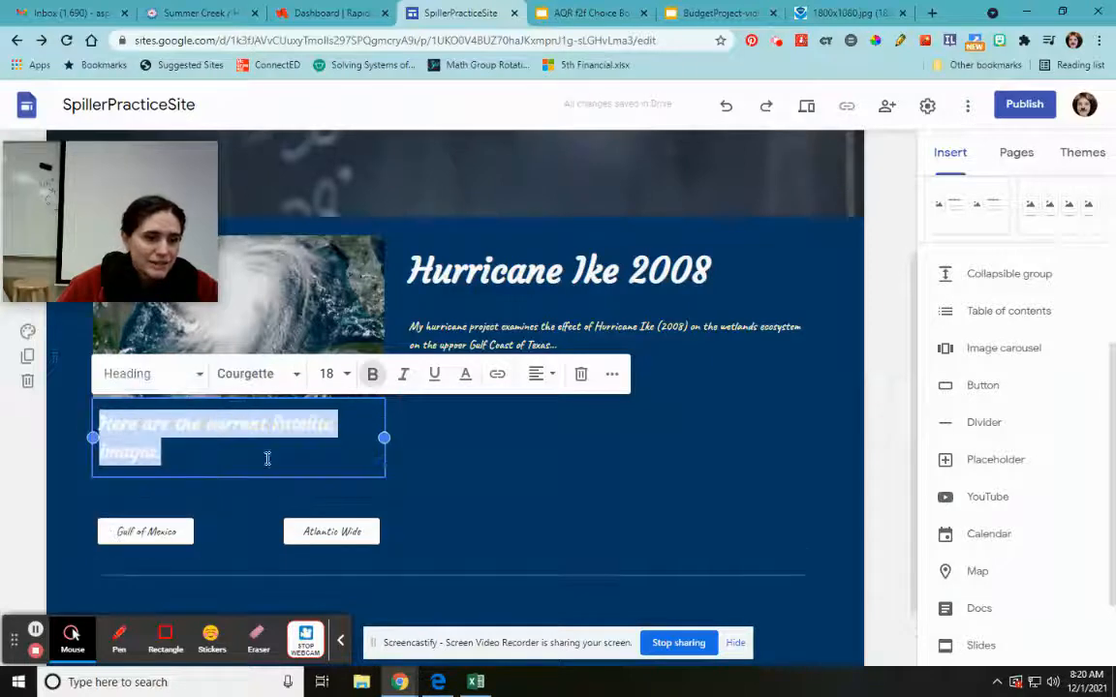
Widen the satellite images heading so it fits on one line and change its font to Arial
drag(385, 438, 479, 441)
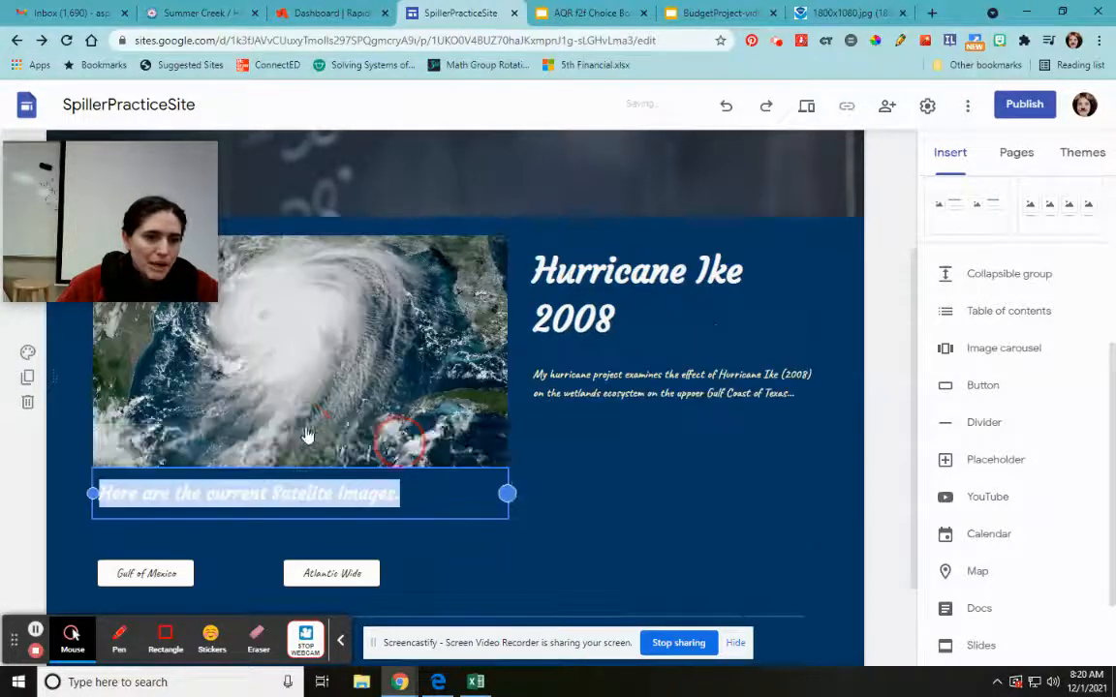
click(281, 444)
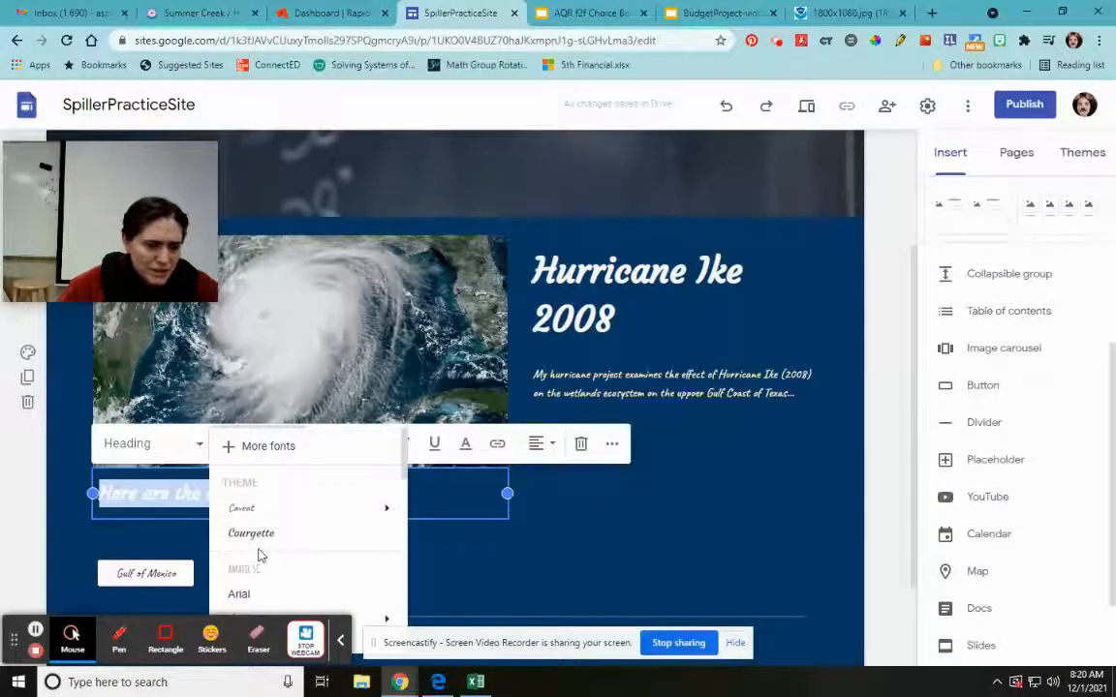
click(246, 593)
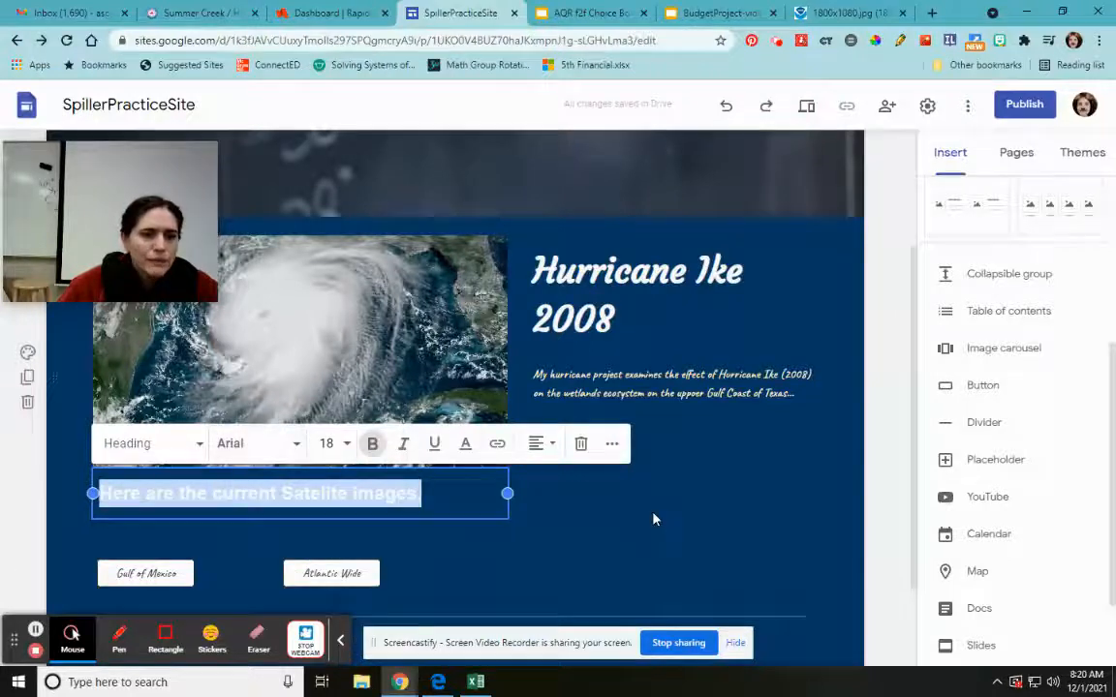
click(587, 459)
click(882, 405)
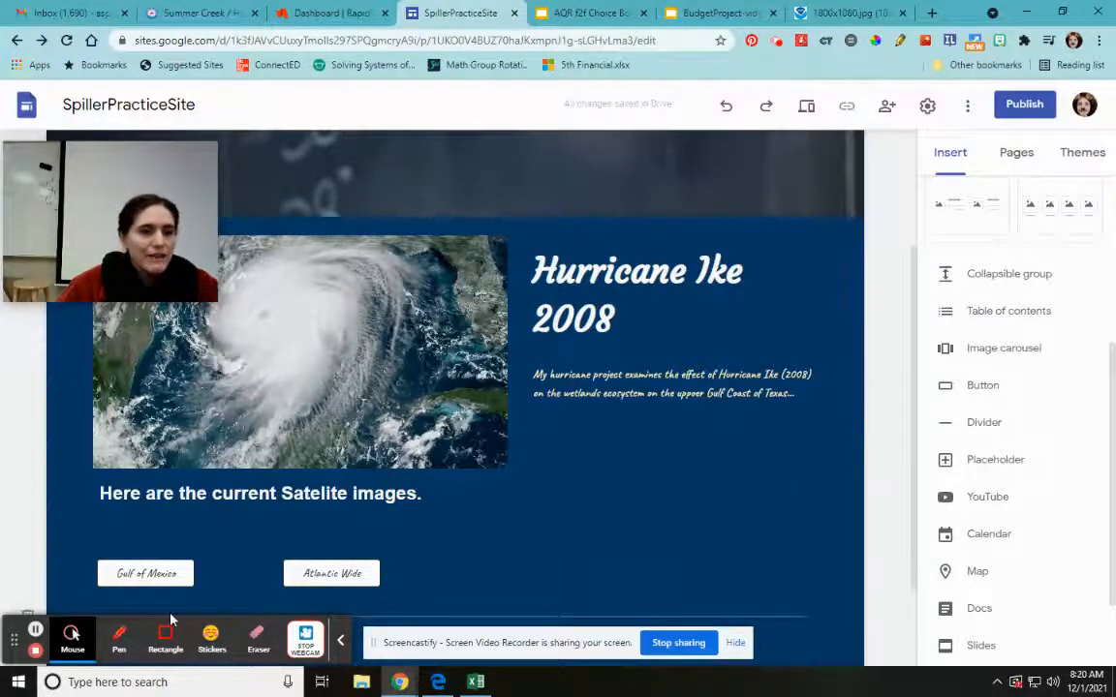
Preview the Hurricane Project page, test the Atlantic Wide button's link and return to the editor
click(809, 117)
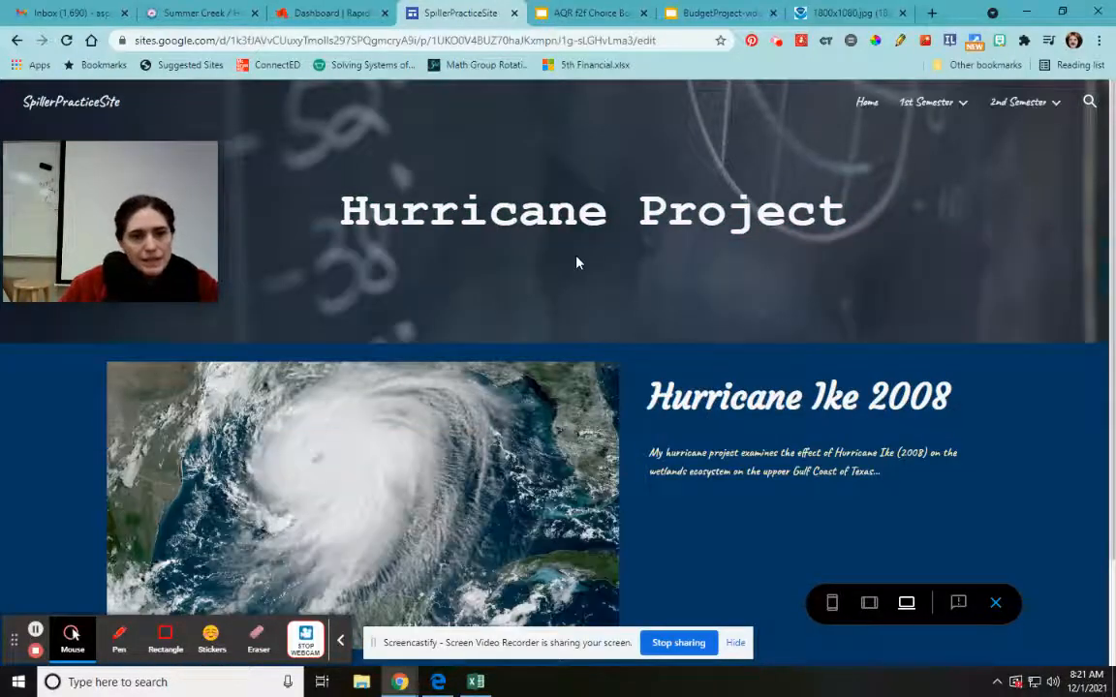
scroll(577, 261, down, 2)
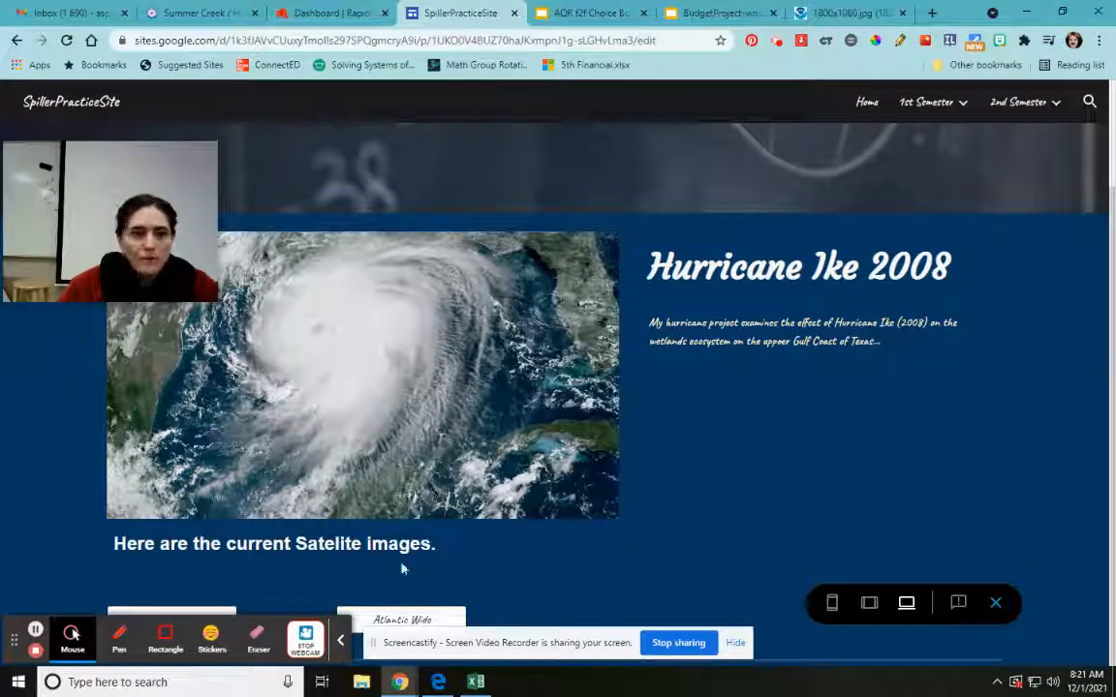
click(423, 623)
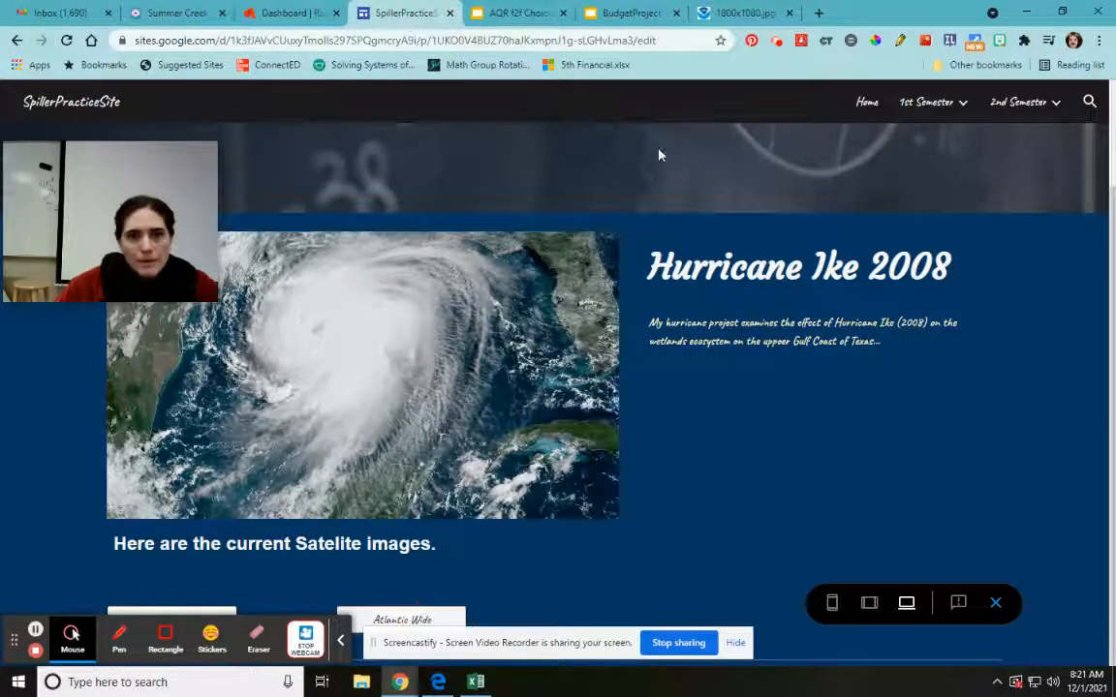
click(994, 602)
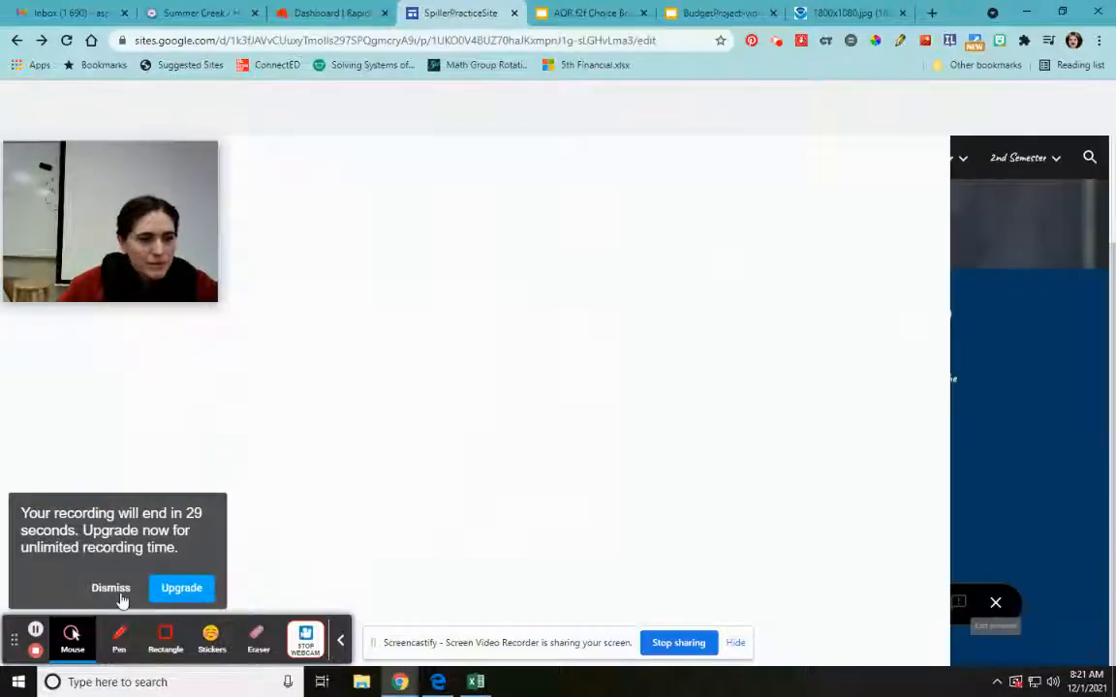
click(114, 589)
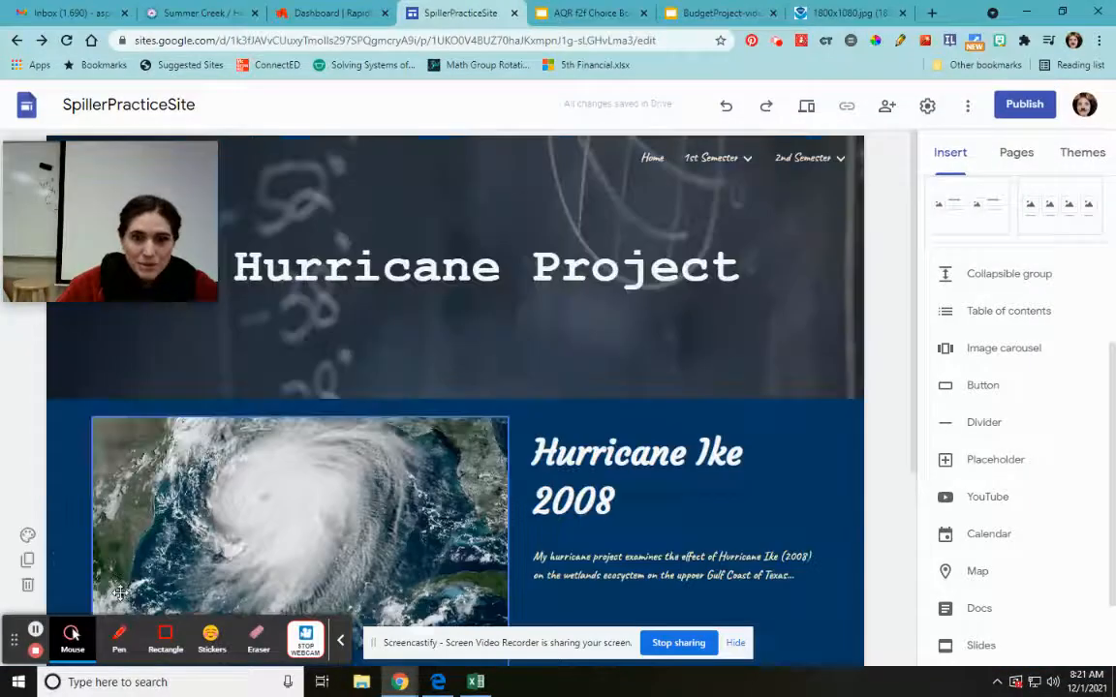
scroll(891, 421, down, 3)
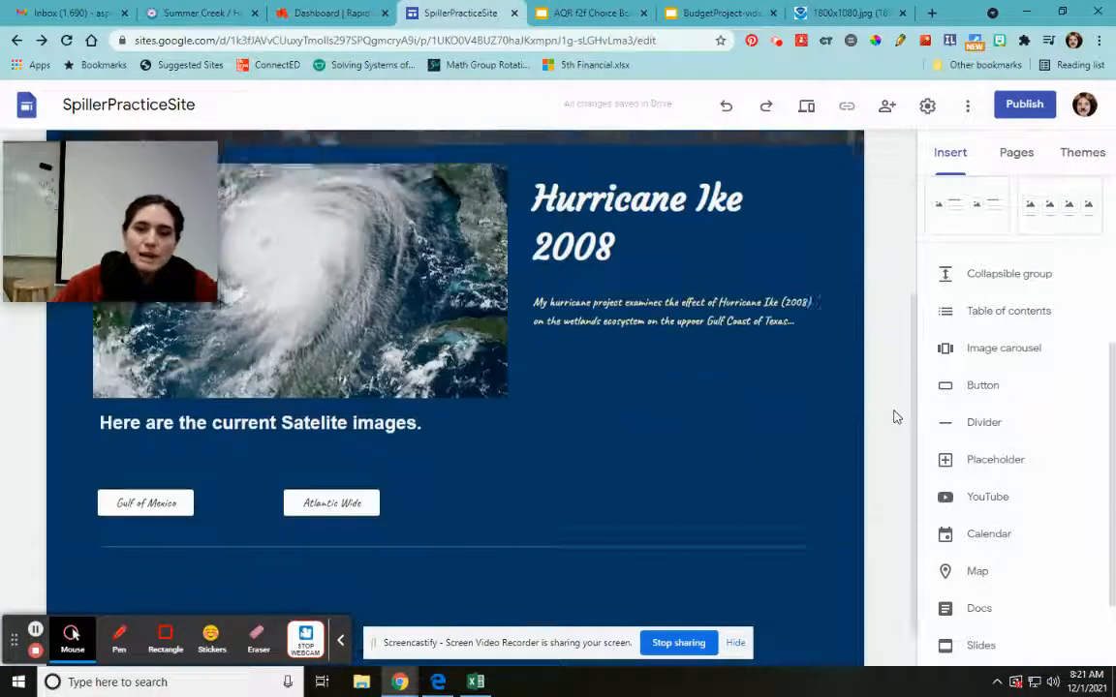
scroll(896, 417, down, 1)
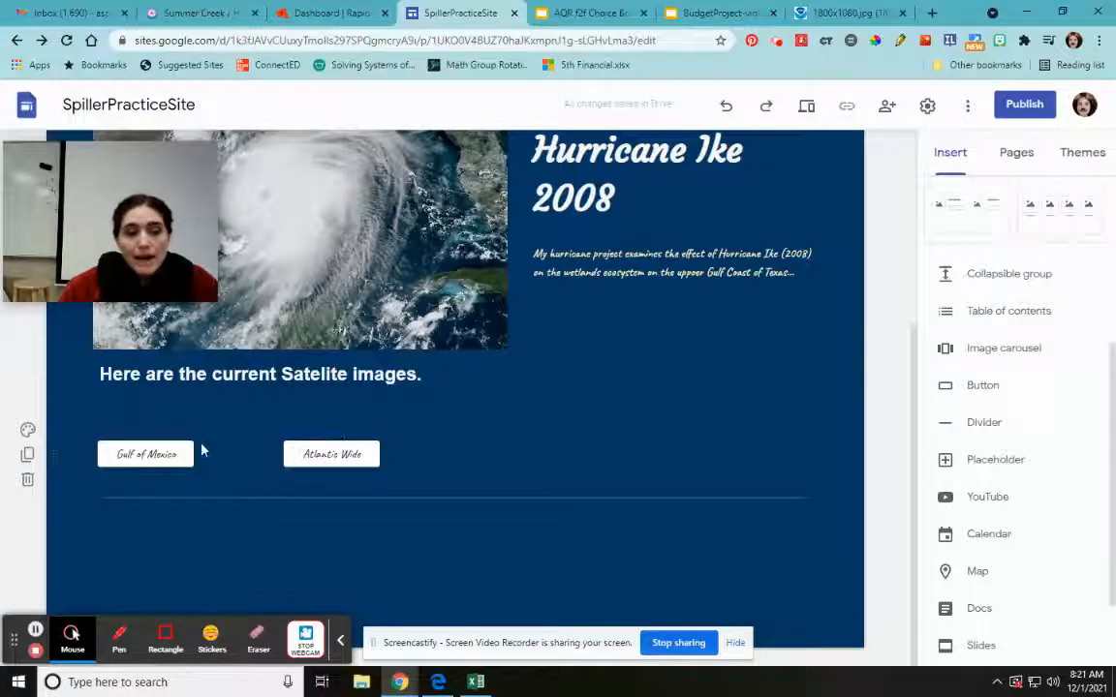
scroll(714, 251, up, 3)
scroll(713, 223, up, 1)
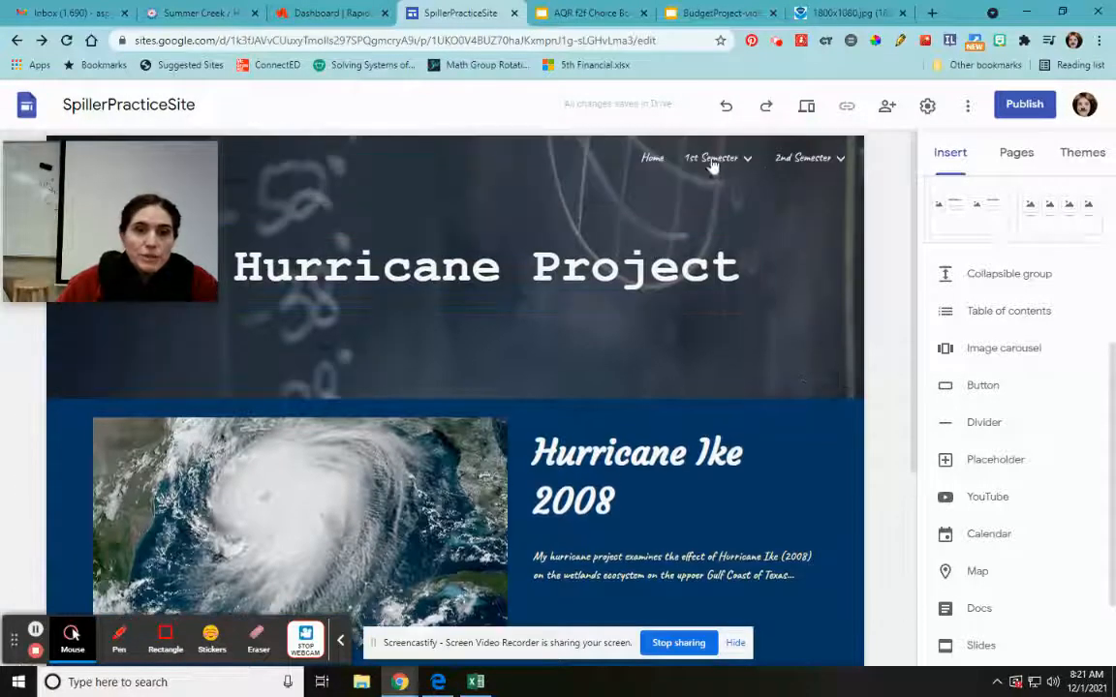
mouse_move(724, 165)
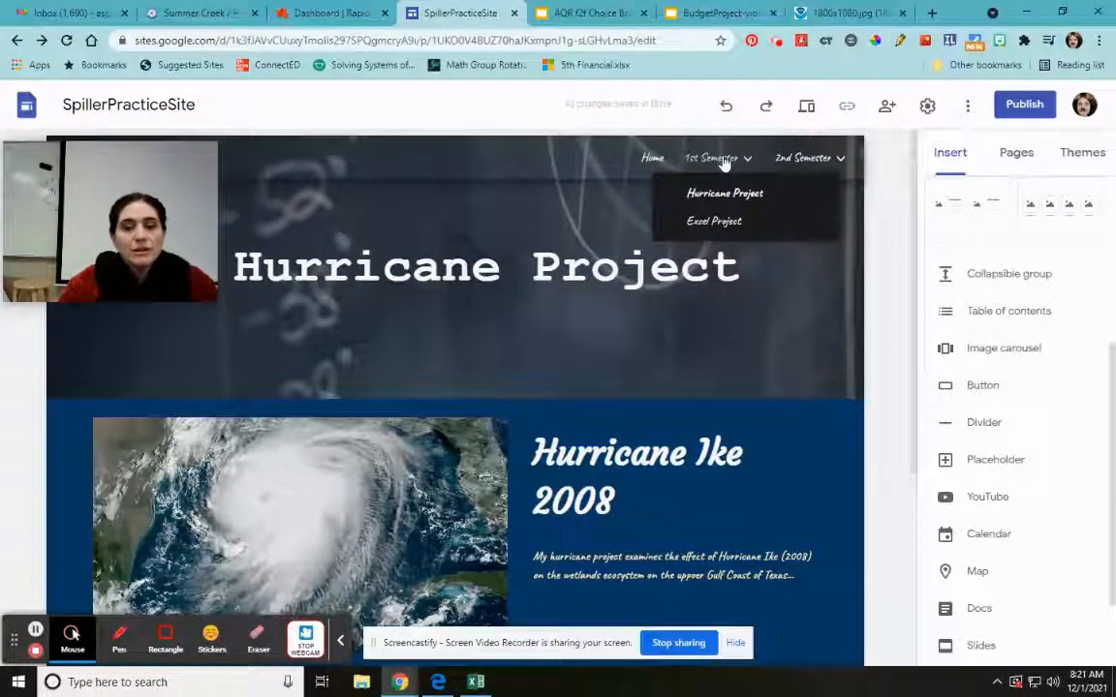